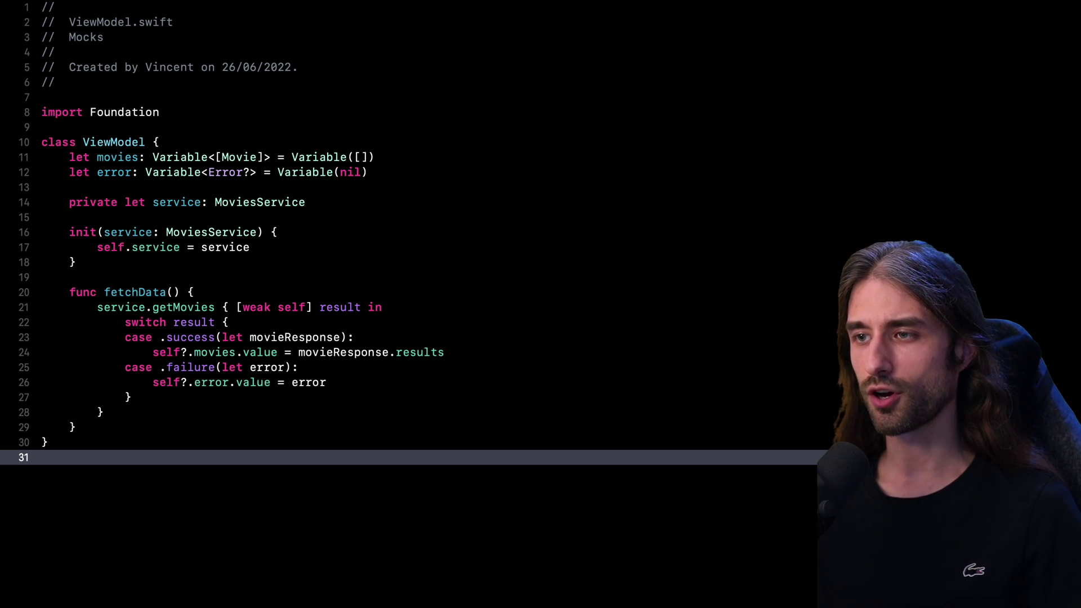
Step: Open Service.swift and move to the blank line above the MoviesService class
key(Up)
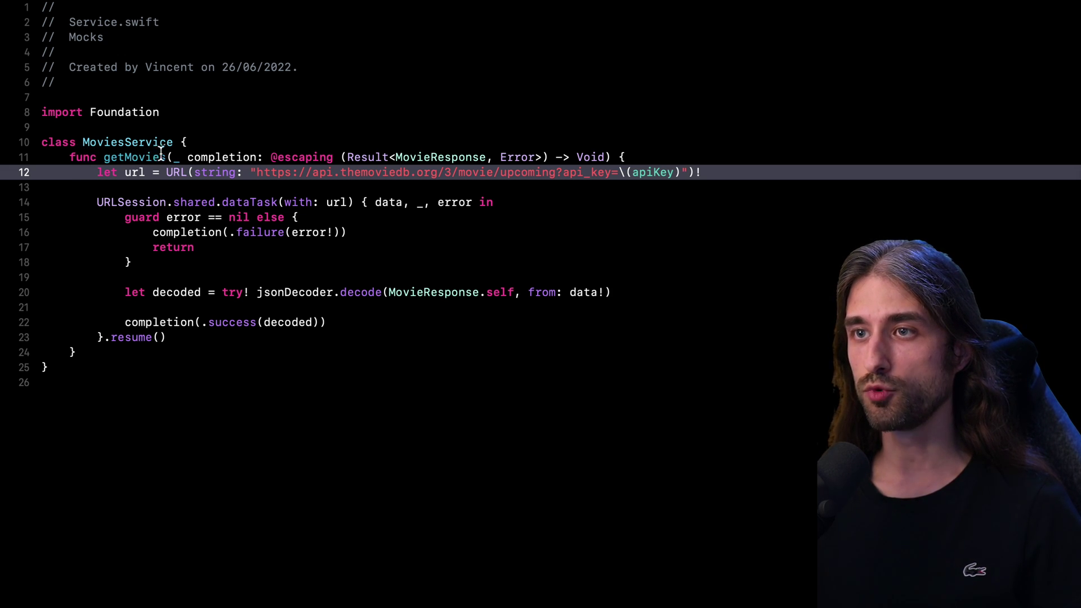
click(56, 161)
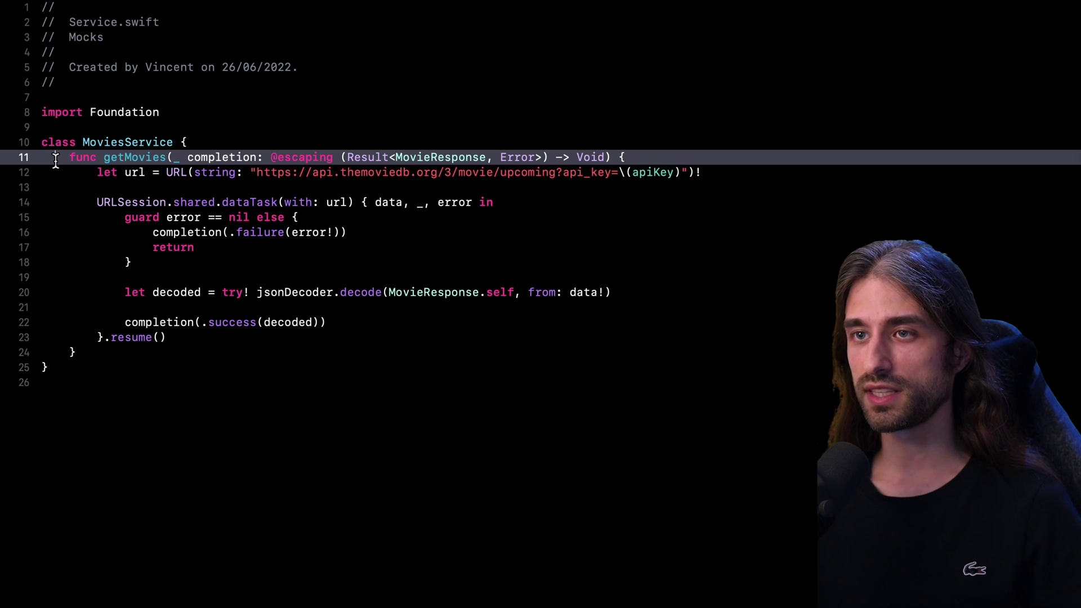
click(76, 129)
text(protocol MoviesServicing {)
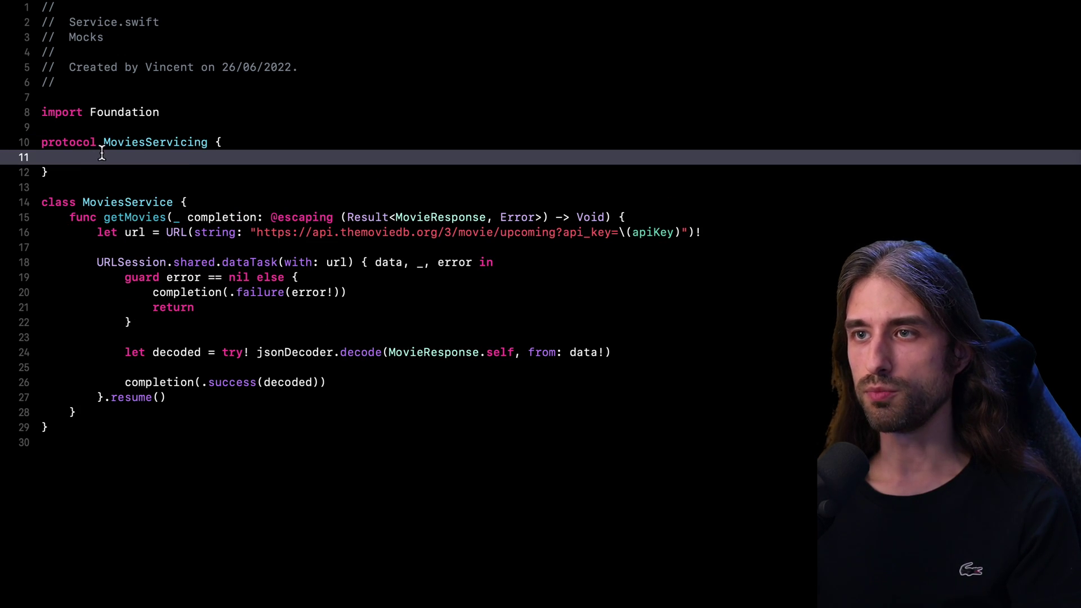
Step: Copy the getMovies function signature into the MoviesServicing protocol body
drag(71, 217, 609, 218)
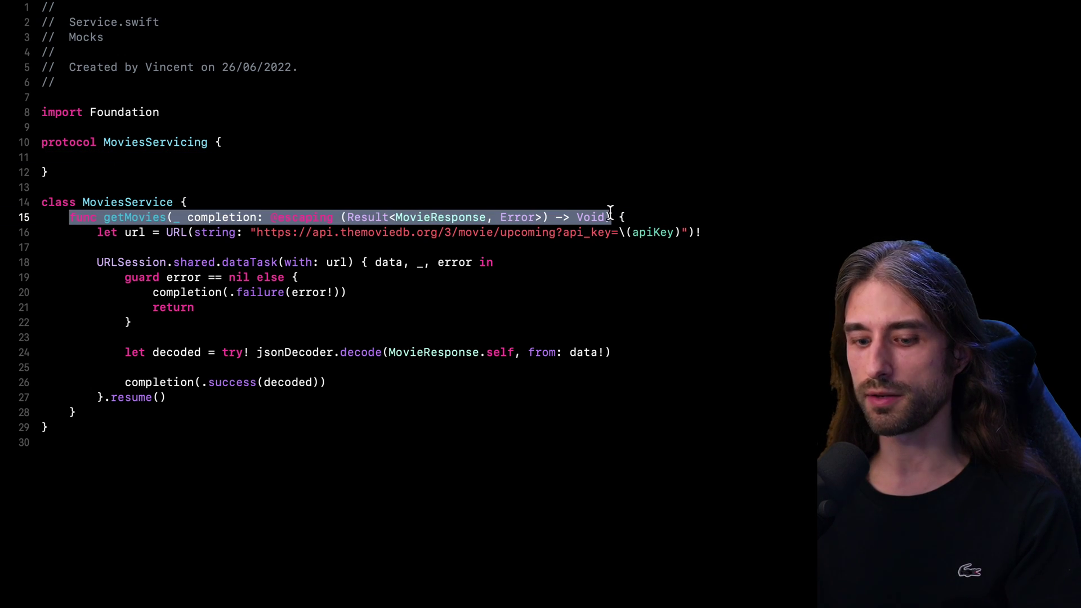
click(156, 165)
text(func getMovies(_ completion: @escaping (Result<MovieResponse, Error>) -> Void))
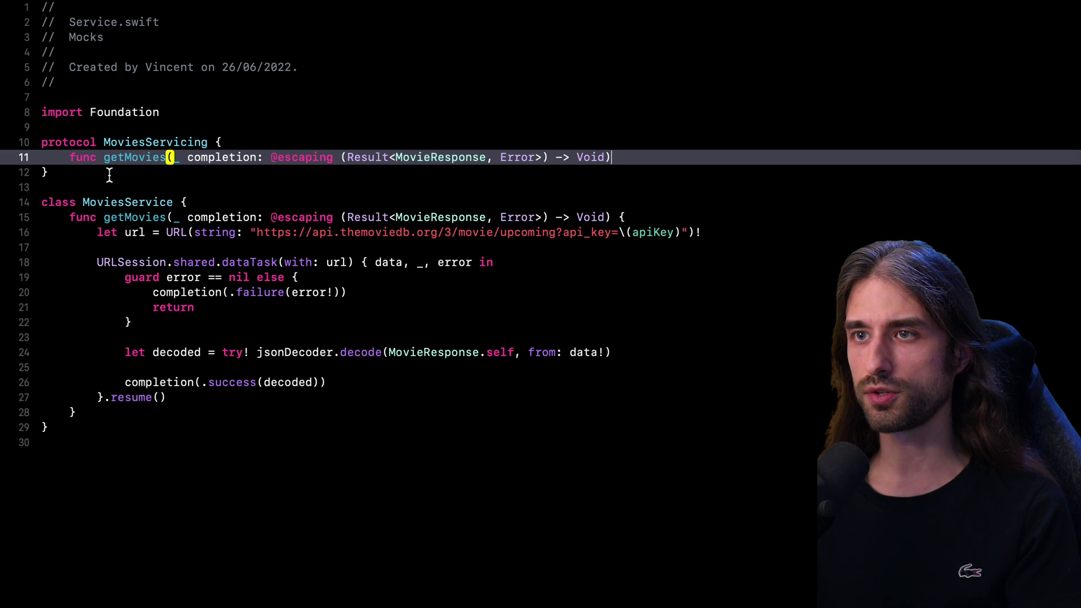
Step: Make the MoviesService class conform to MoviesServicing
click(172, 202)
text(: M)
key(Down)
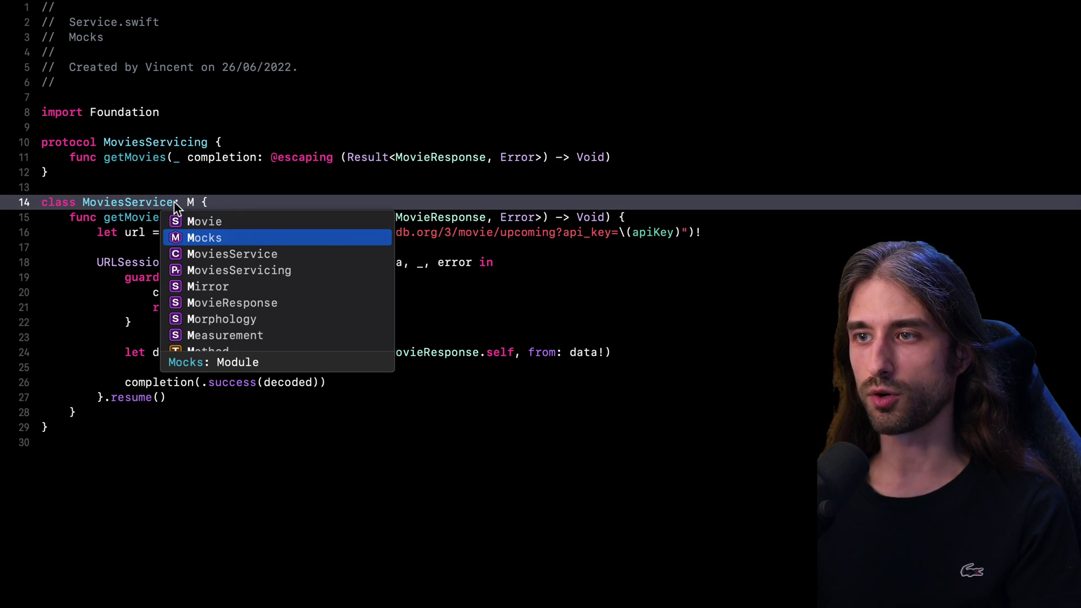
key(Down)
key(Down)
key(Return)
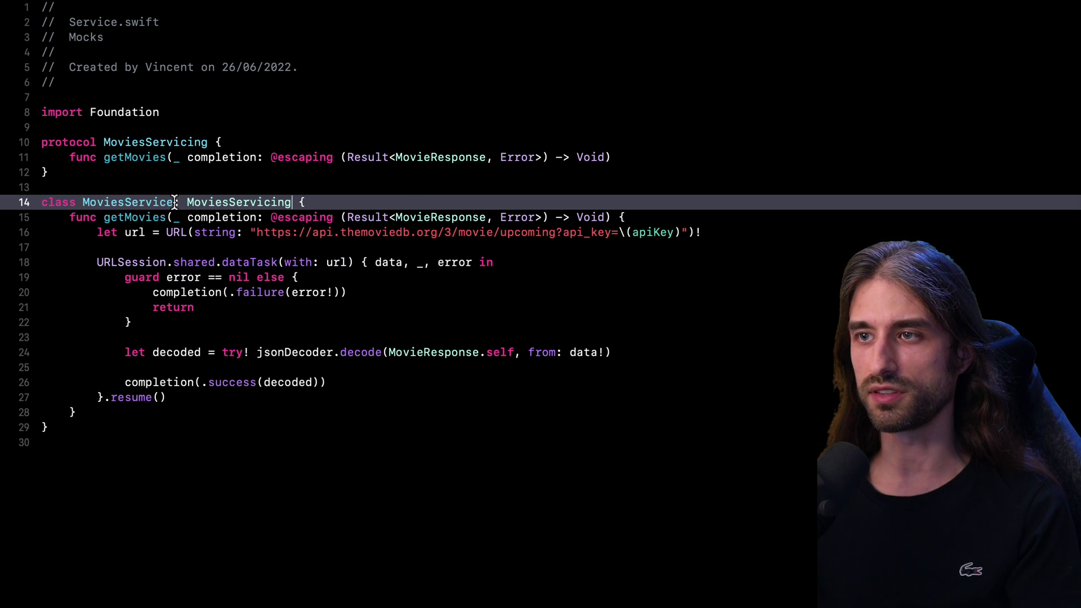
click(80, 457)
text(class )
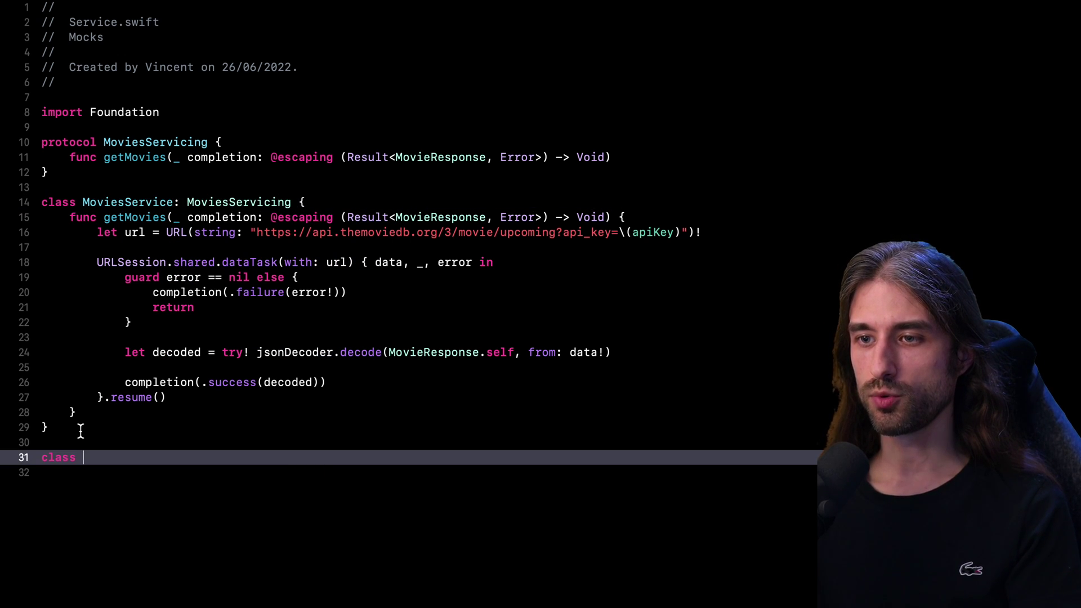
text(Mo)
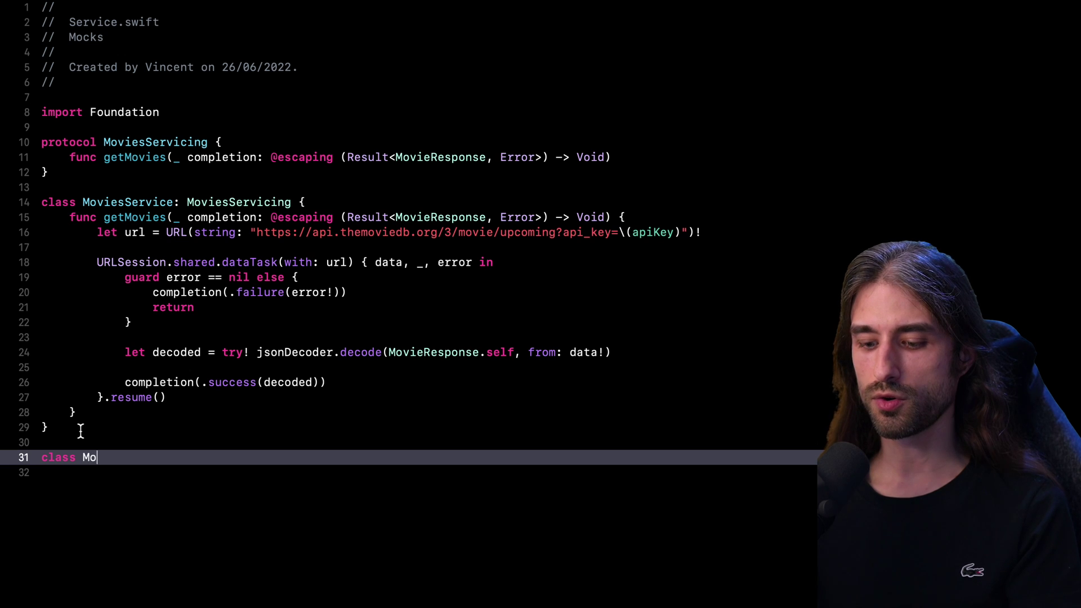
text(viesMockService: Mov)
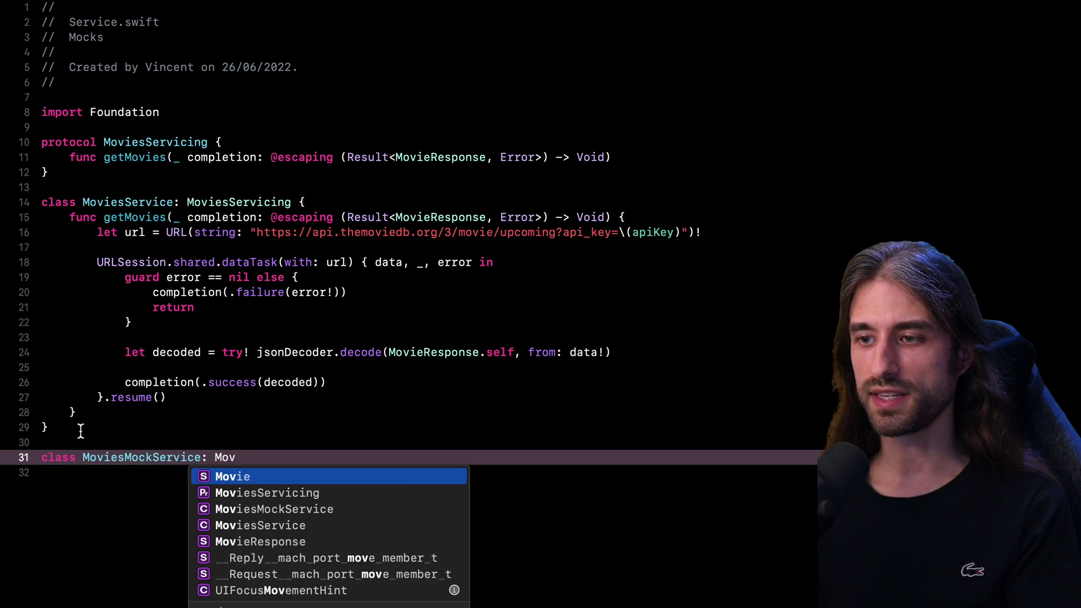
Step: Declare MoviesMockService adopting MoviesServicing, with the required getMovies stub
key(Down)
key(Return)
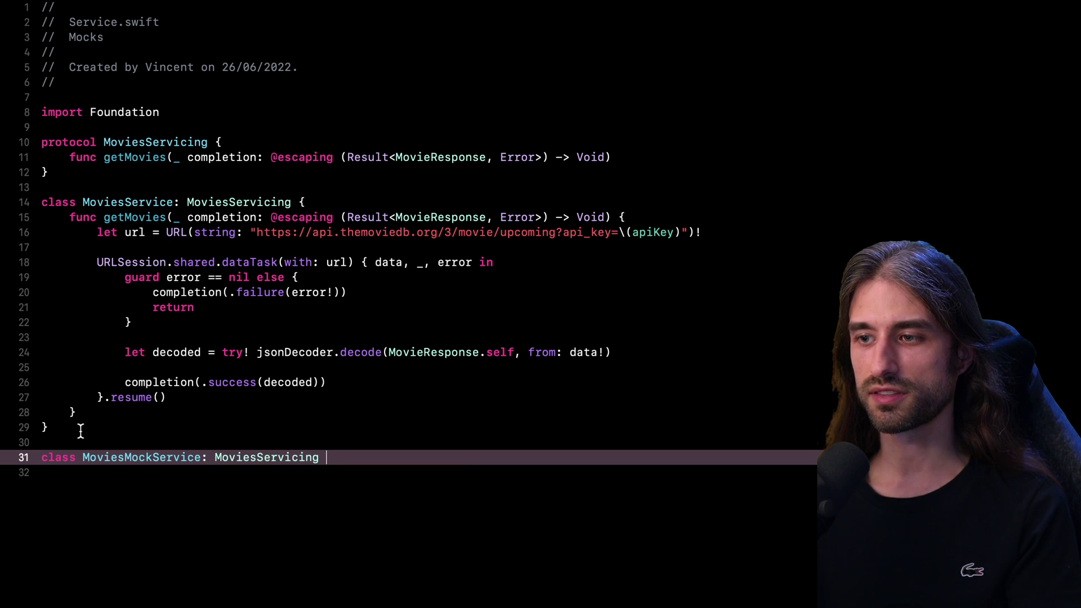
text({)
key(Return)
key(super+v)
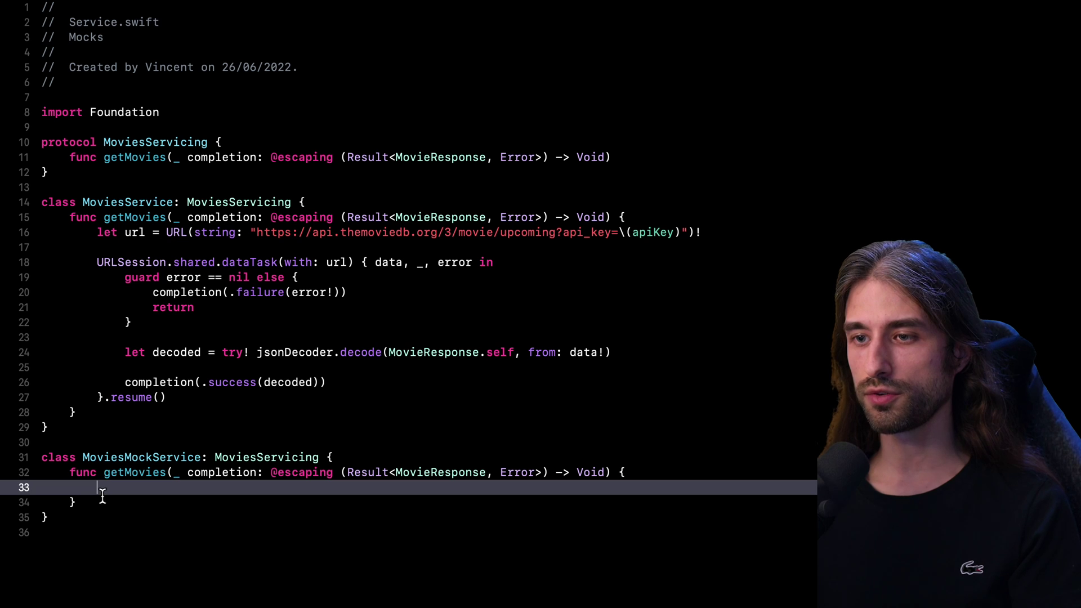
scroll(109, 491, down, 5)
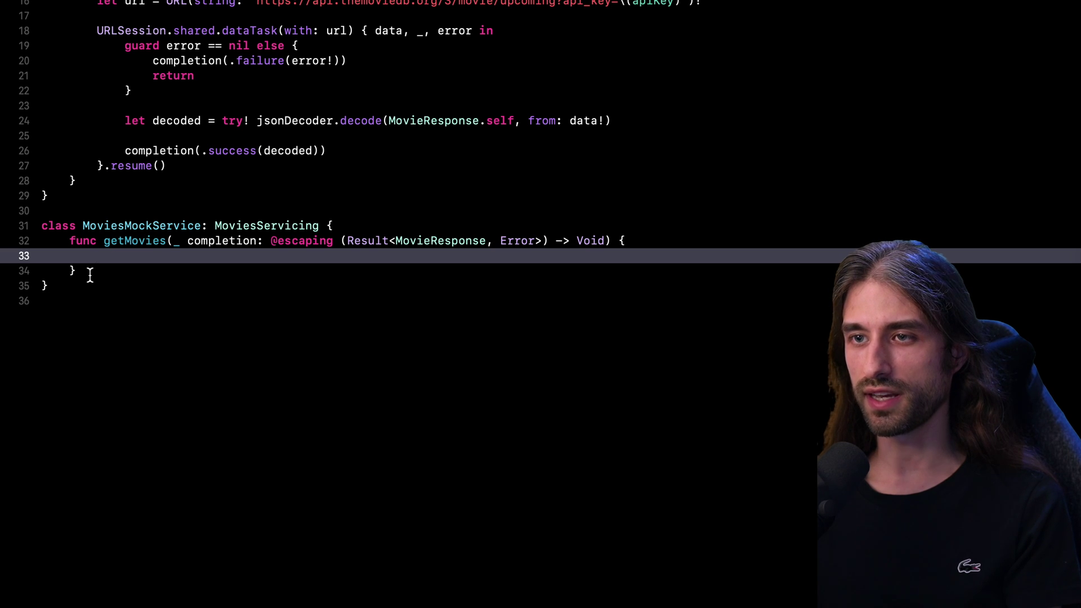
Step: Paste the three-movie mock response and return it via completion(.success(response))
key(ctrl+v)
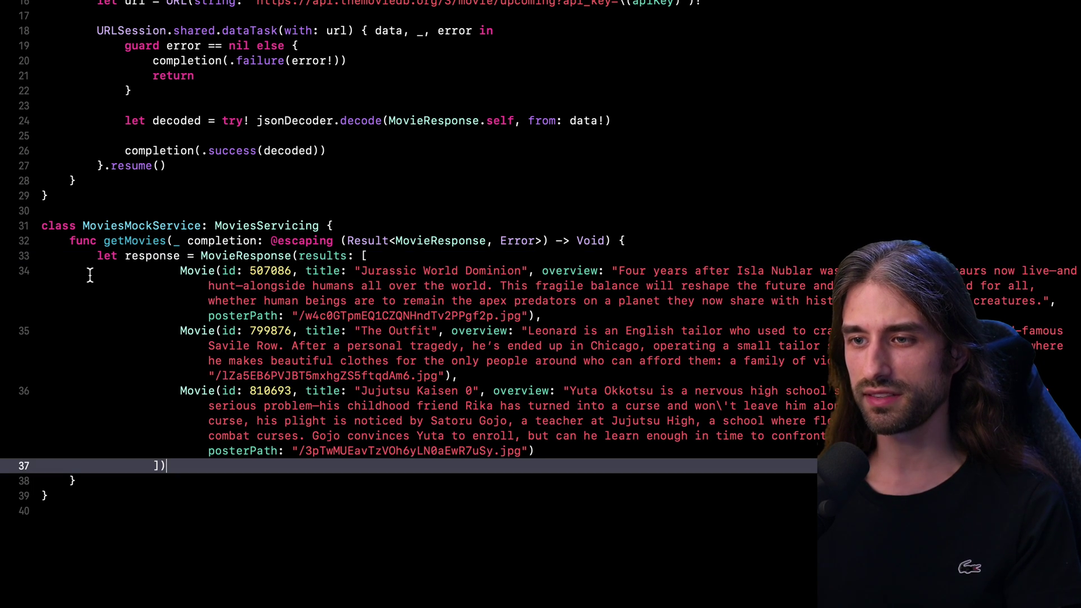
key(Return)
key(Return)
text(com)
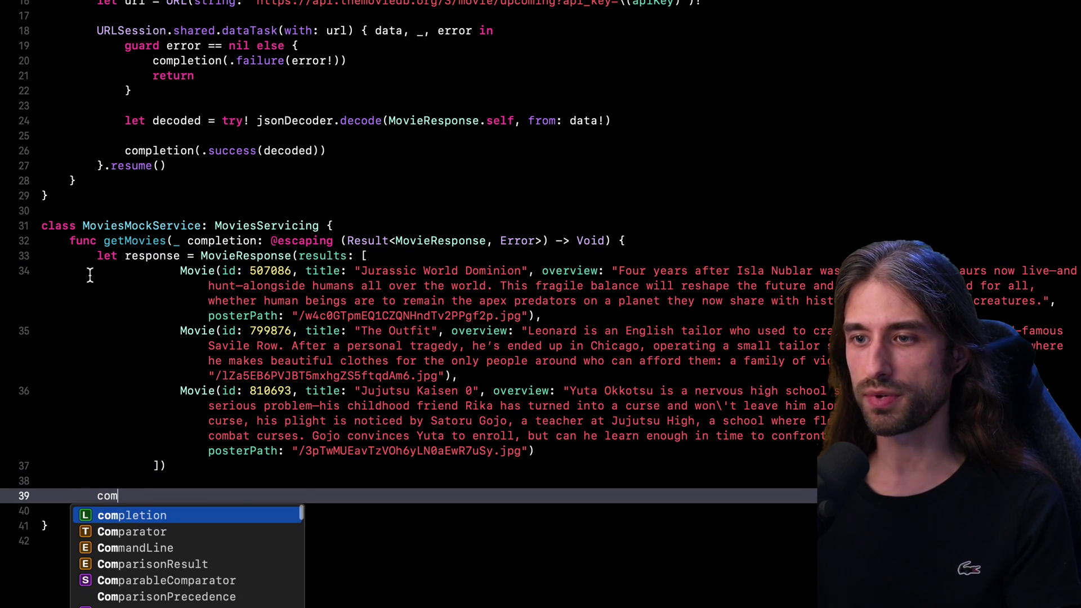
key(Tab)
text((.s)
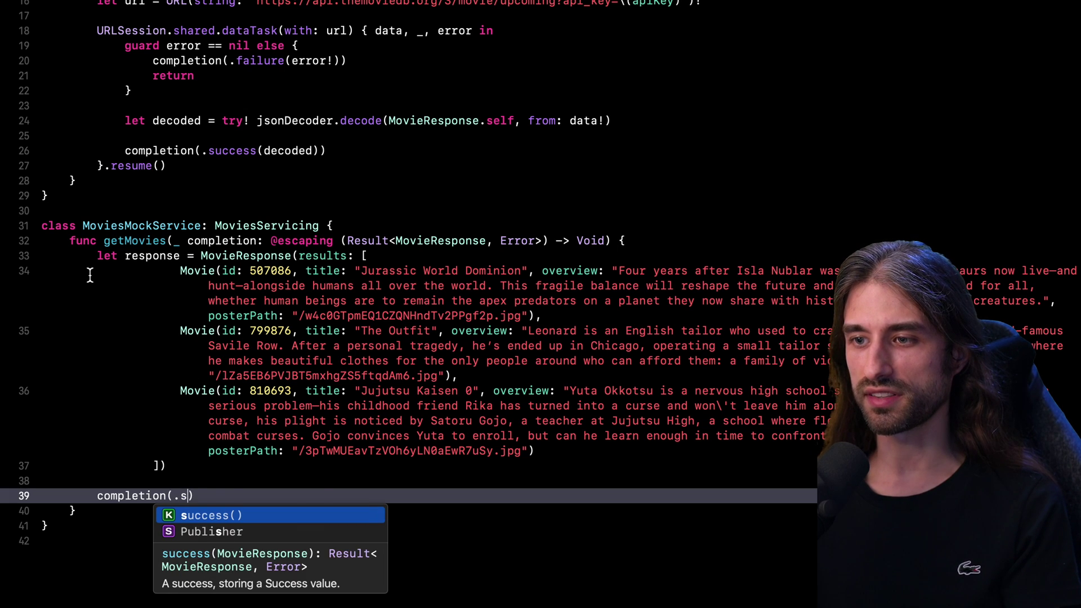
key(Tab)
text(res)
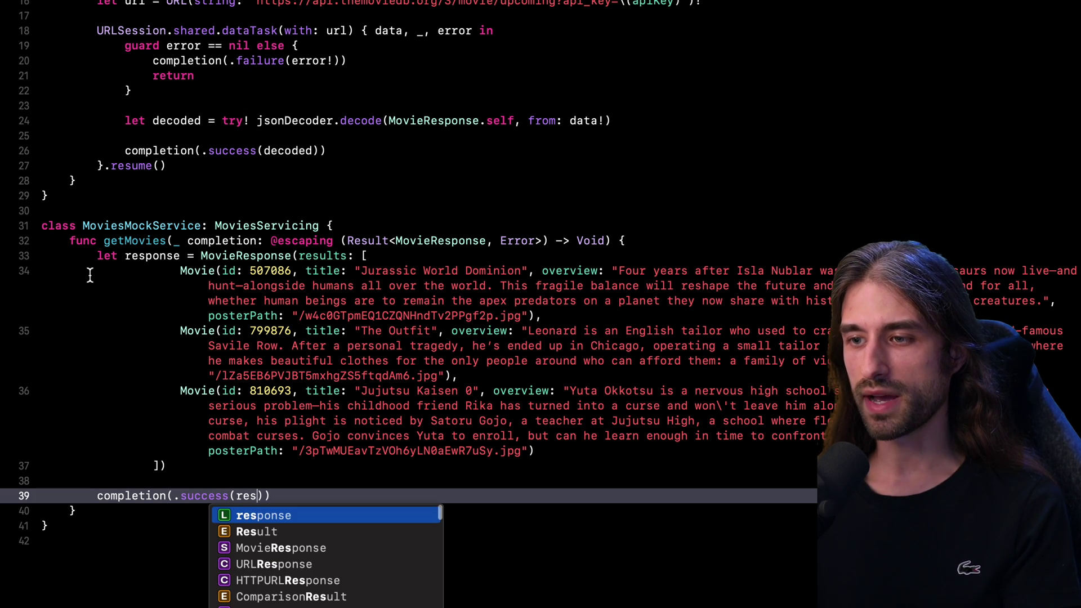
key(Tab)
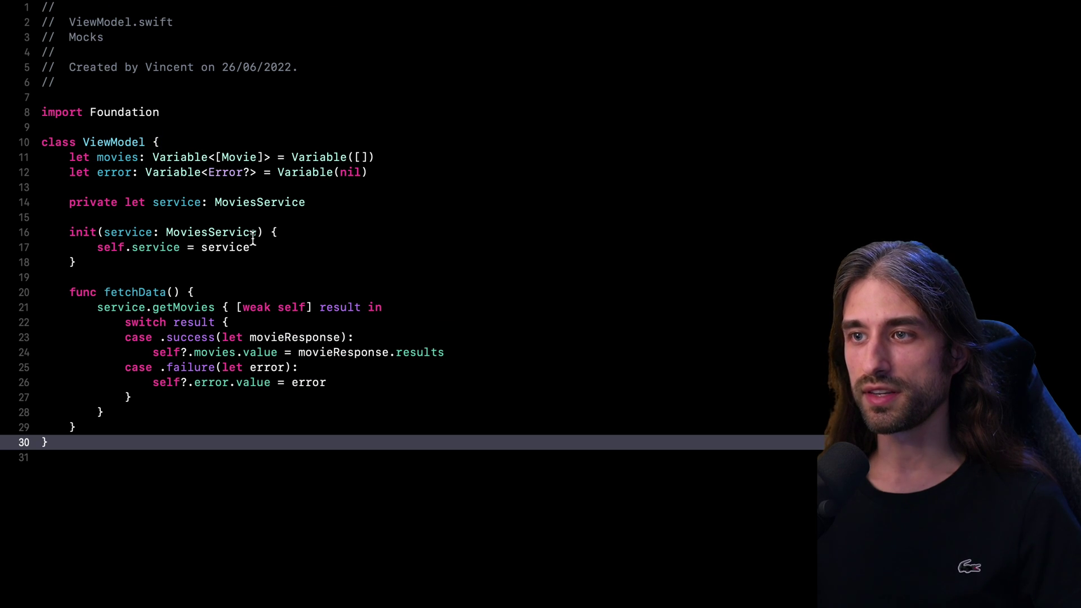
Step: Retype ViewModel's init parameter and service property from MoviesService to MoviesServicing
click(256, 232)
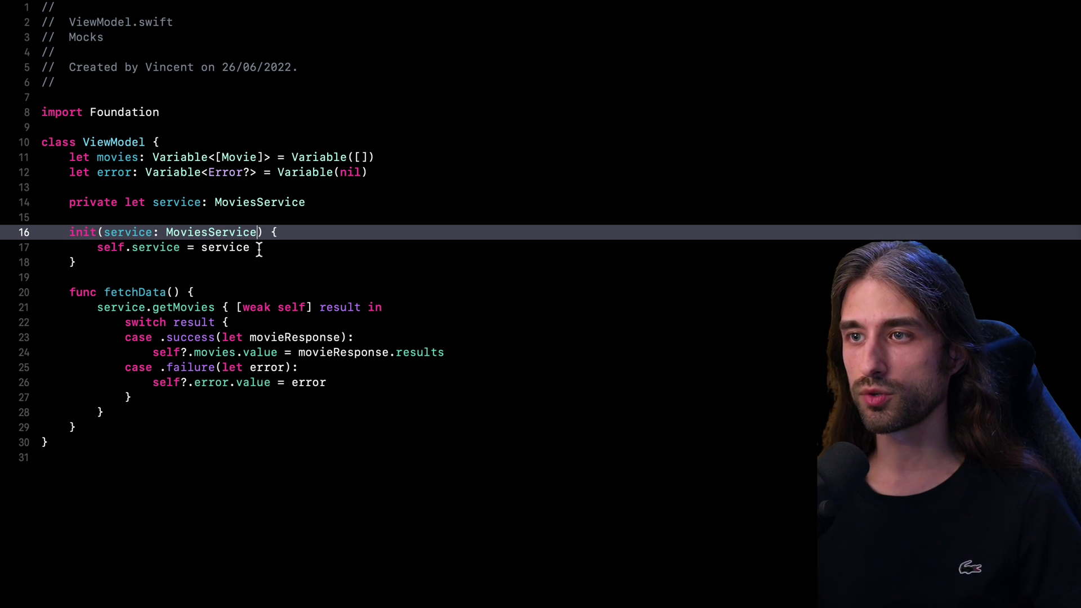
key(BackSpace)
text(ing)
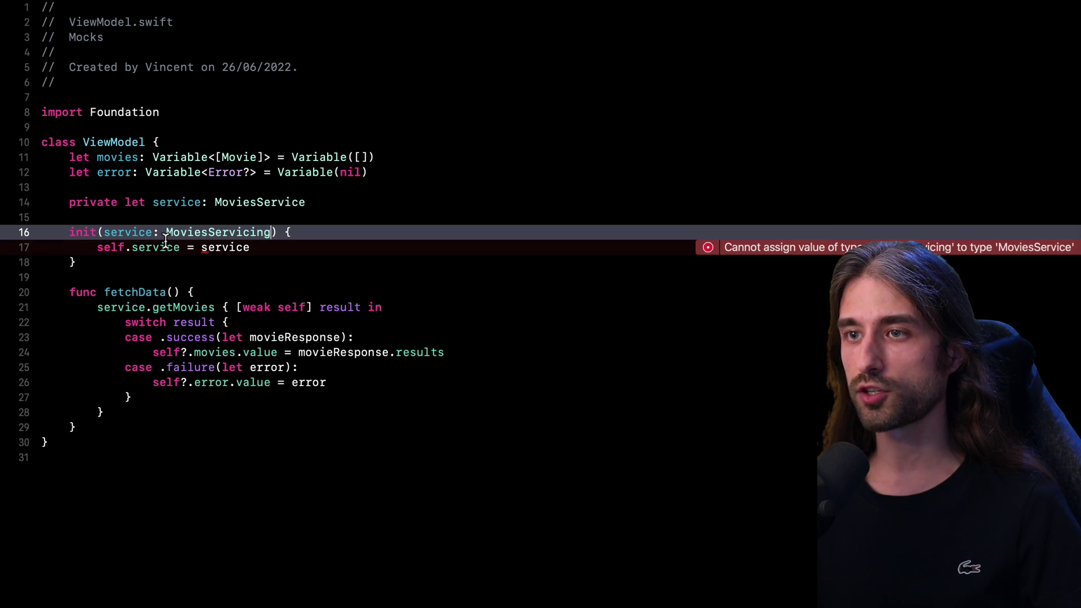
double_click(250, 232)
key(super+c)
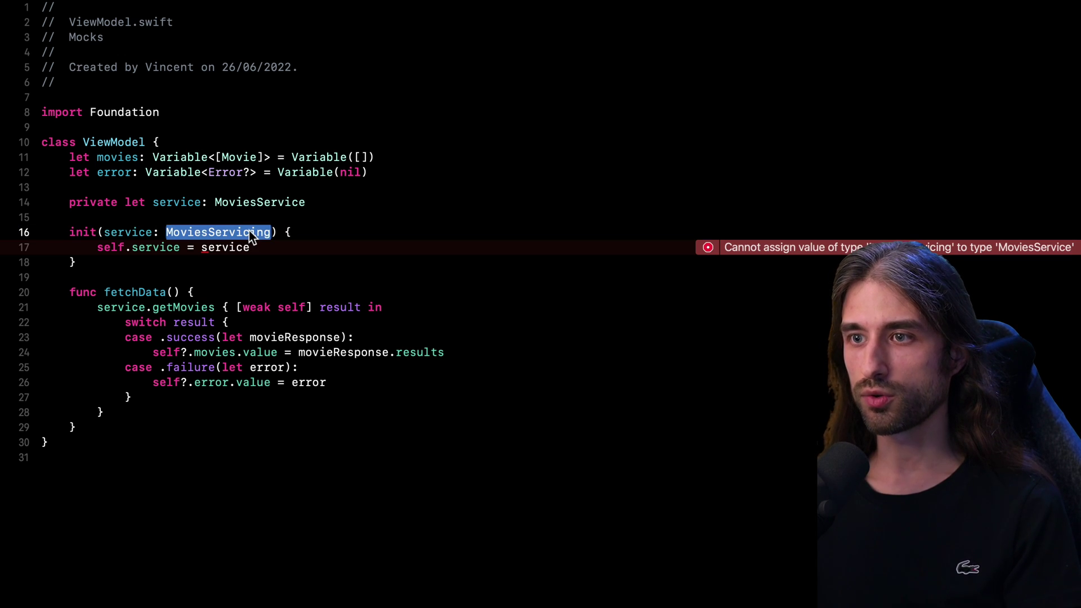
click(251, 202)
double_click(250, 203)
key(super+v)
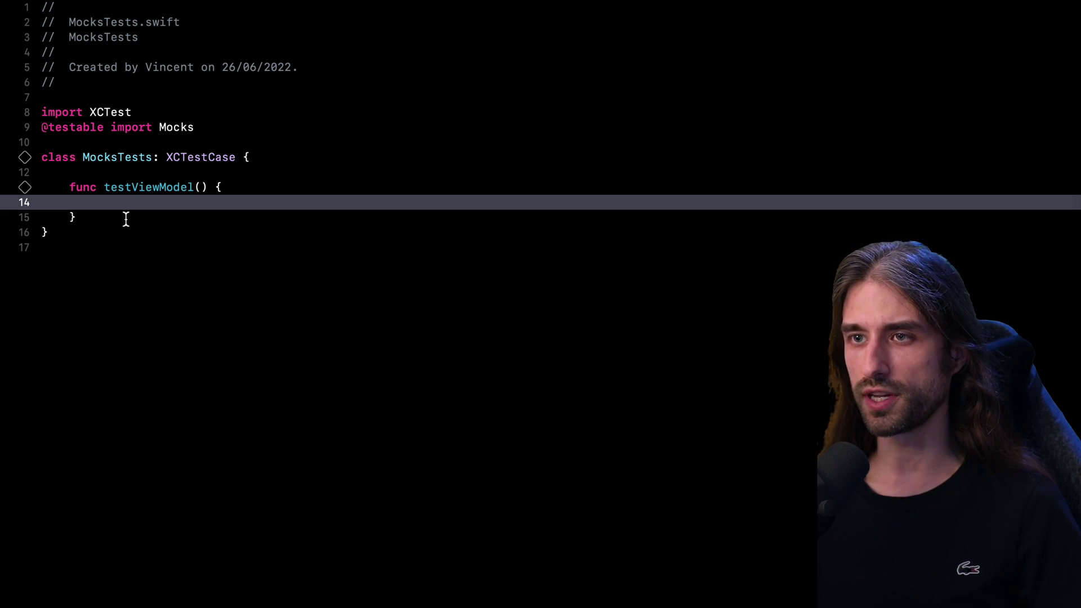
text(let mockedService = MoviesMockService())
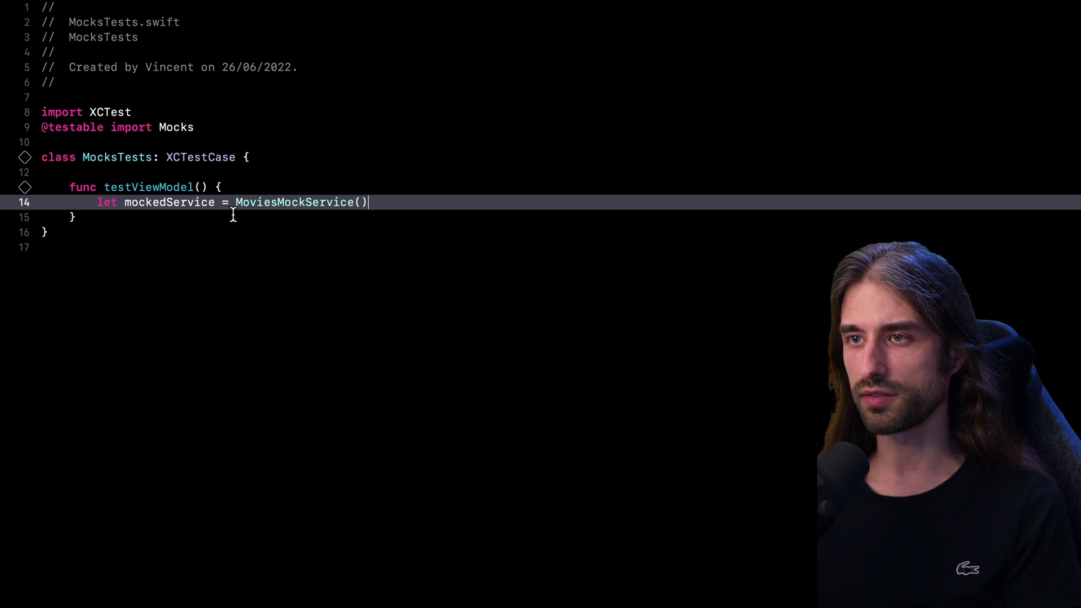
Step: Write testViewModel: mock service, ViewModel, fetchData(), and XCTAssertEqual(viewModel.movies.value.count, 3)
key(Return)
text(let viewModel = ViewModel(service: mockedService))
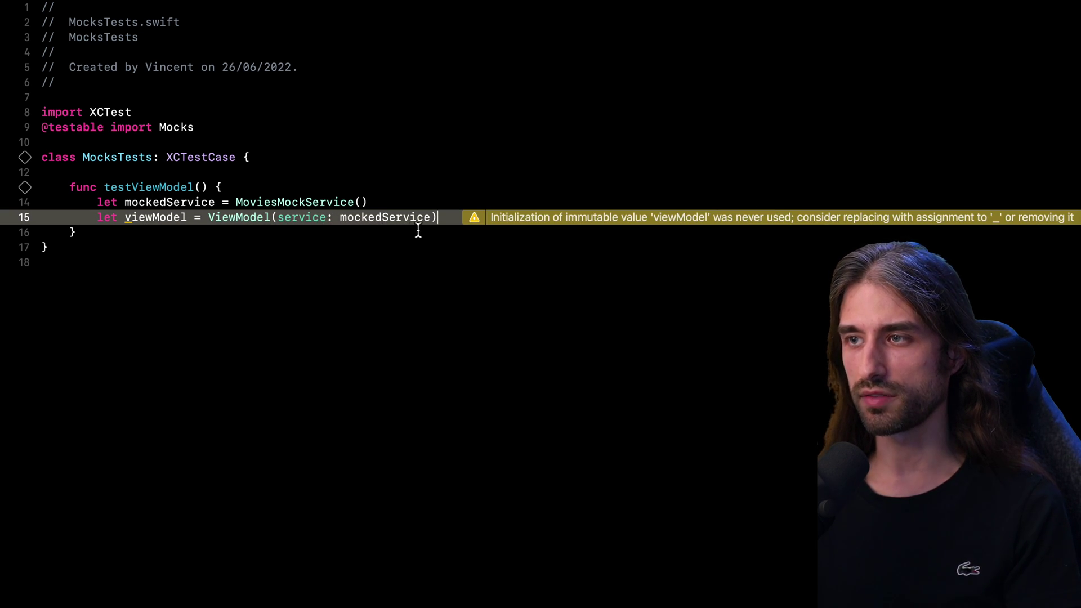
key(Return)
key(Return)
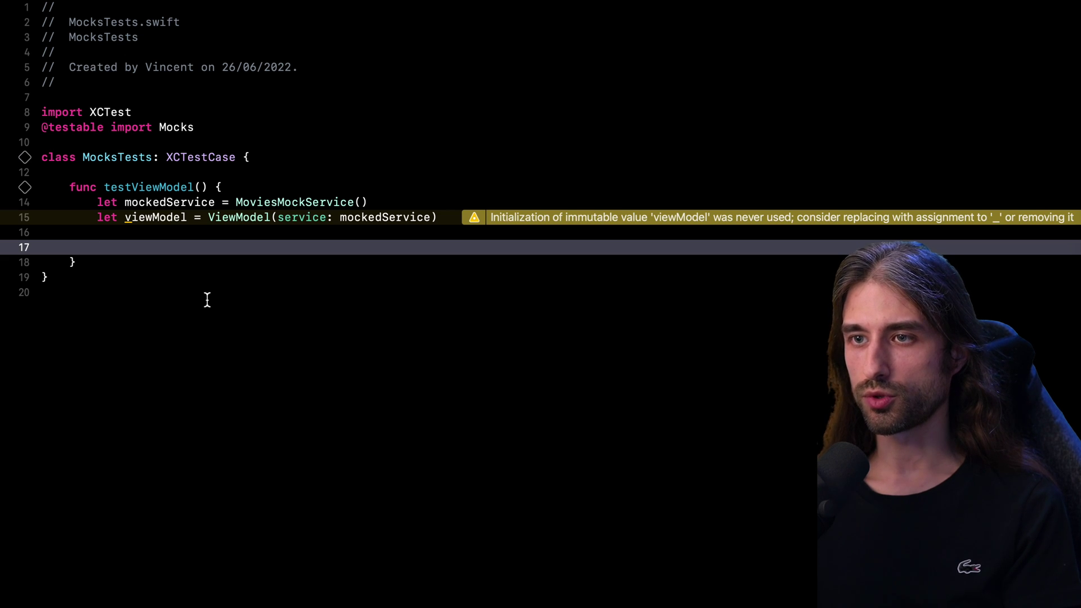
text(viewModel.fetchData())
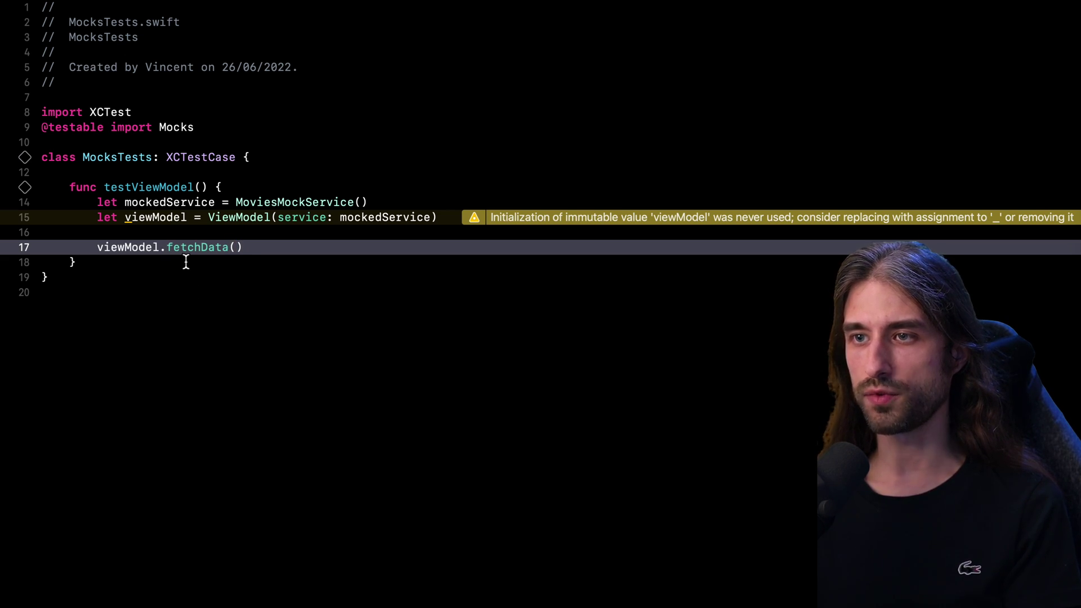
key(Return)
key(Return)
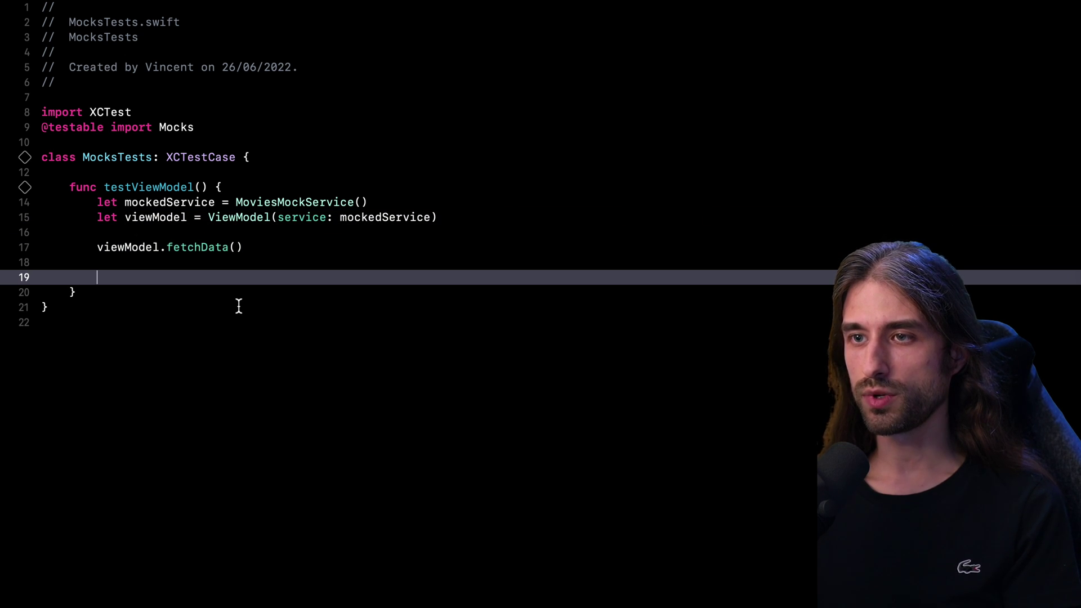
text(XCTAssertEqual(viewModel.movies.value.count, 3))
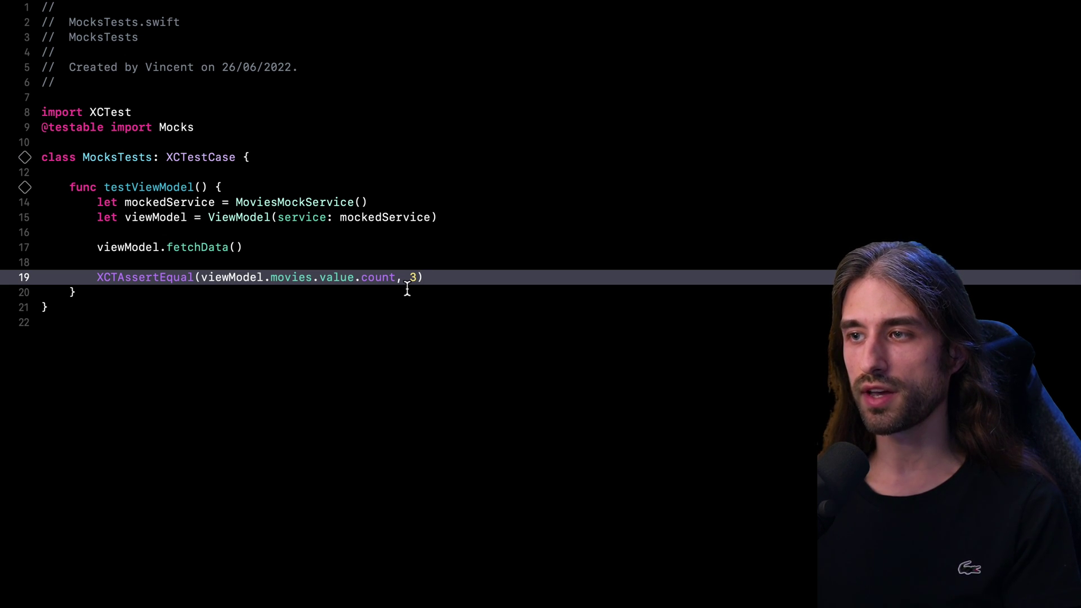
Step: Run testViewModel from its gutter diamond and confirm it passes
click(24, 188)
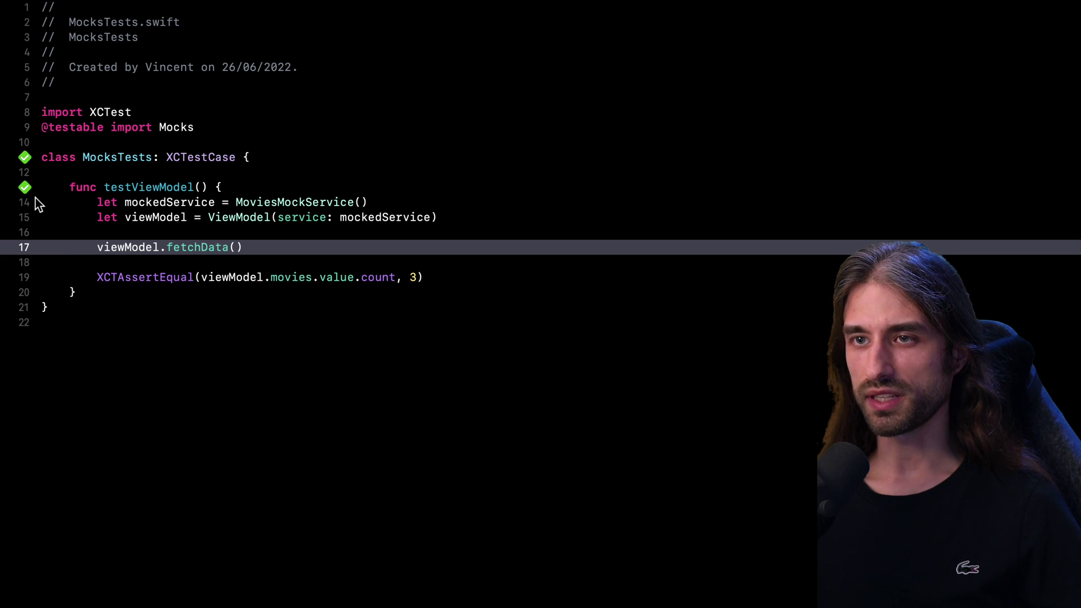
click(74, 217)
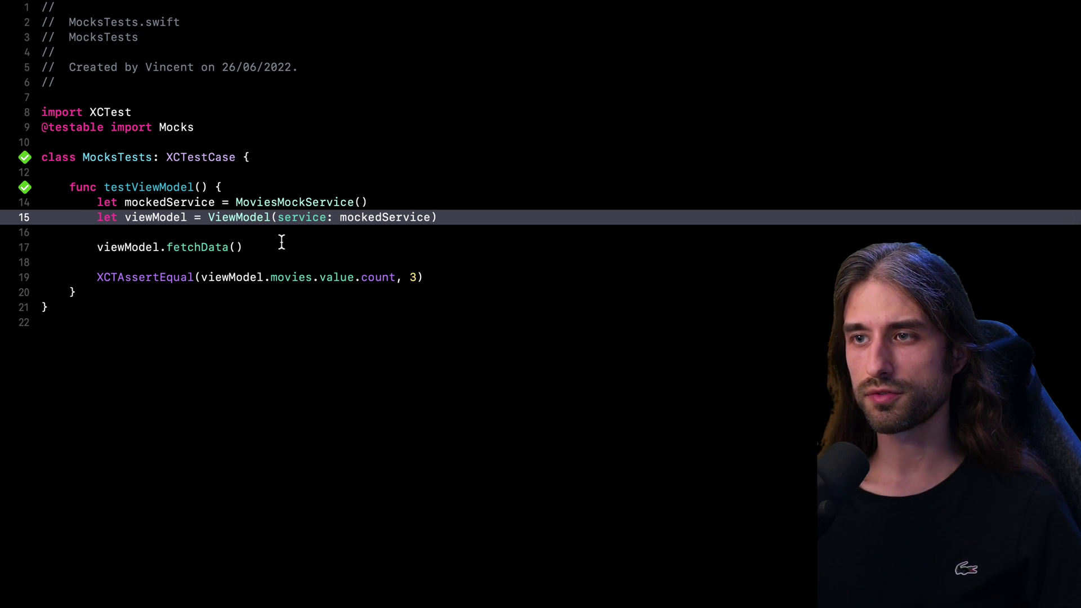
Step: Duplicate the service.getMovies block in fetchData by pasting a copy below it
key(ctrl+Tab)
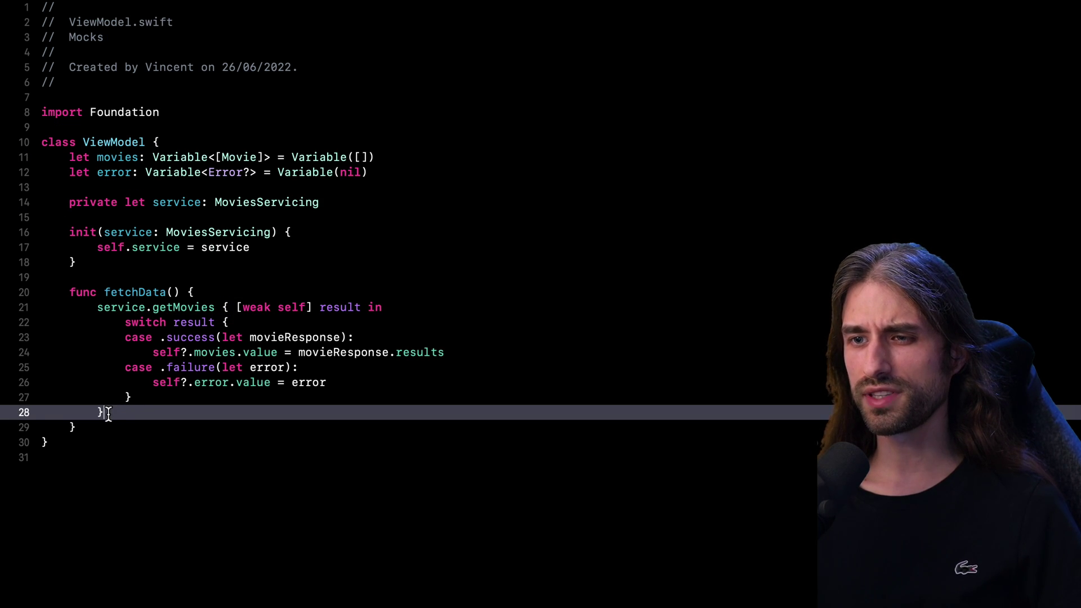
drag(106, 412, 96, 310)
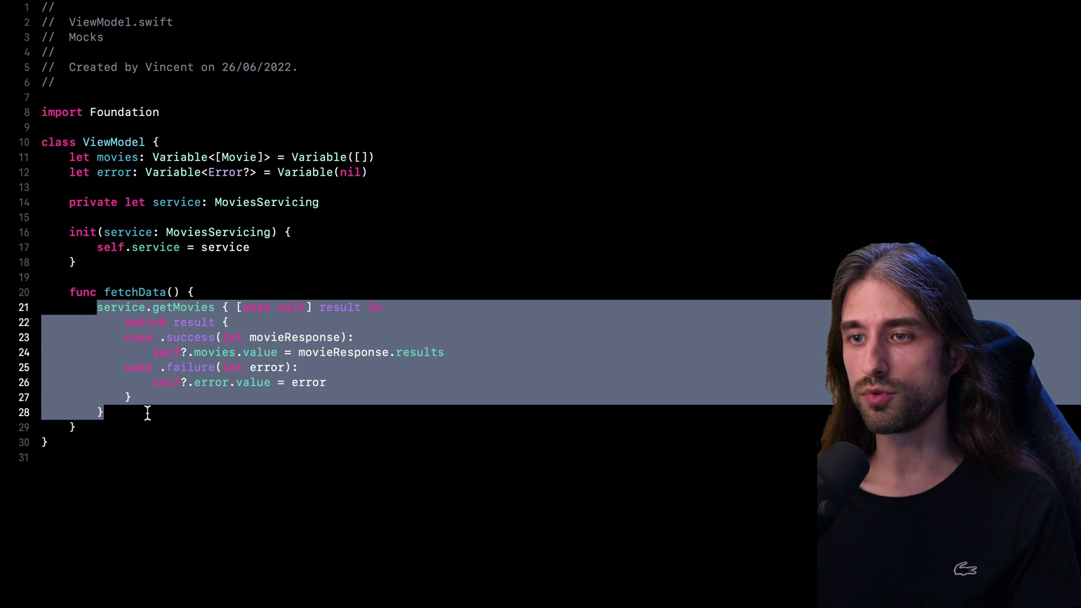
click(119, 413)
key(Return)
key(Return)
text(service.getMovies { [weak self] result in             switch result {             case .success(let movieResponse):                 self?.movies.value = movieResponse.results             case .failure(let error):                 self?.error.value = error             }         })
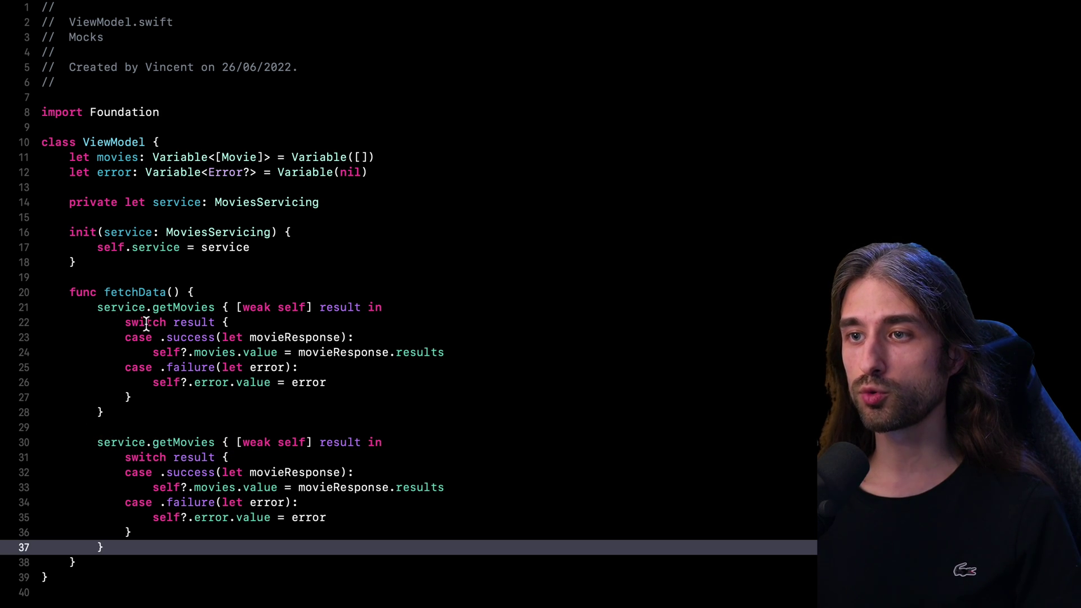
Step: Select both getMovies blocks to compare them, then deselect
click(77, 426)
drag(75, 306, 63, 549)
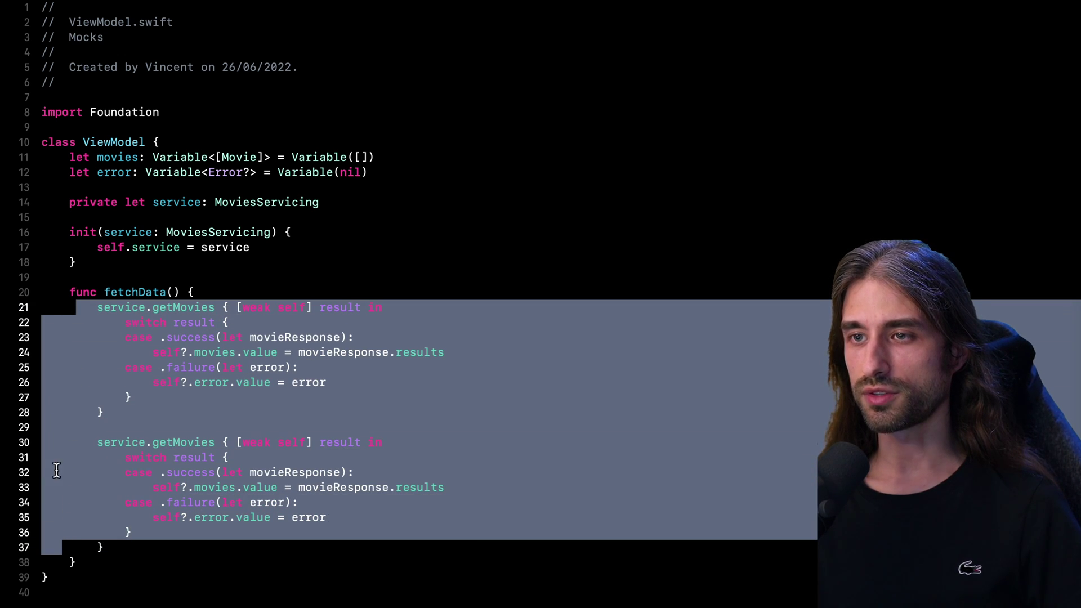
click(71, 311)
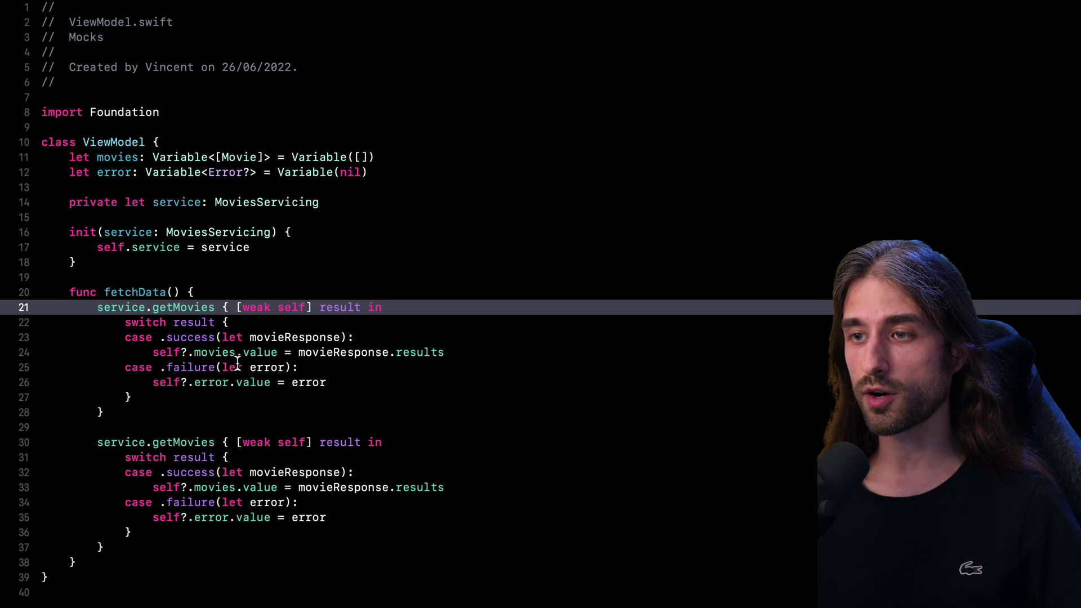
Step: Look over testViewModel in MocksTests.swift, then return to MoviesMockService in Service.swift
key(ctrl+Tab)
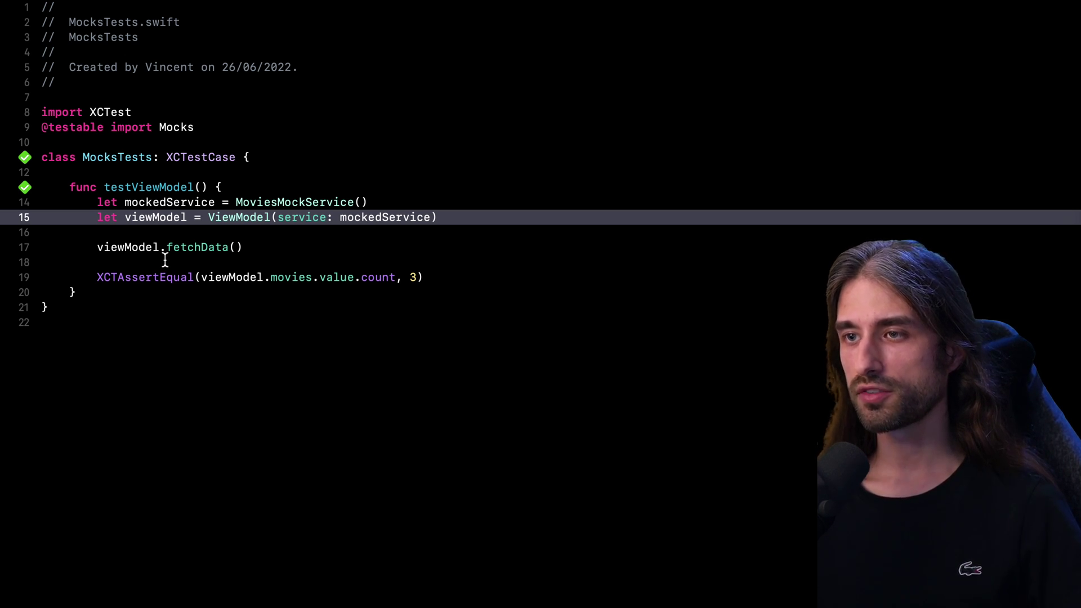
click(226, 261)
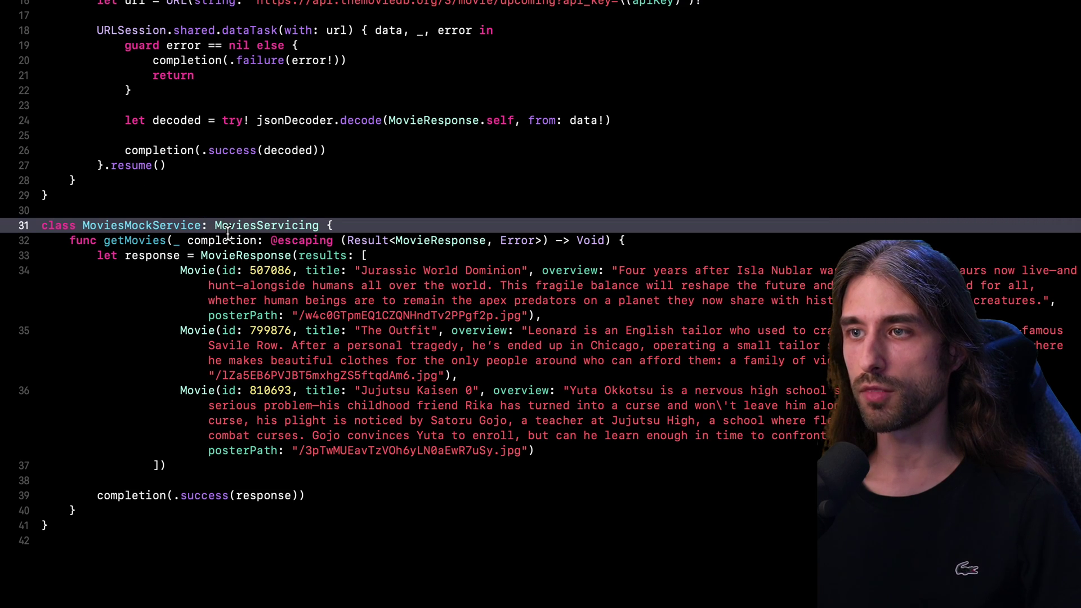
Step: Add 'var getMoviesCallCounter = 0' and increment it by 1 at the top of getMovies
click(338, 226)
key(Return)
key(Return)
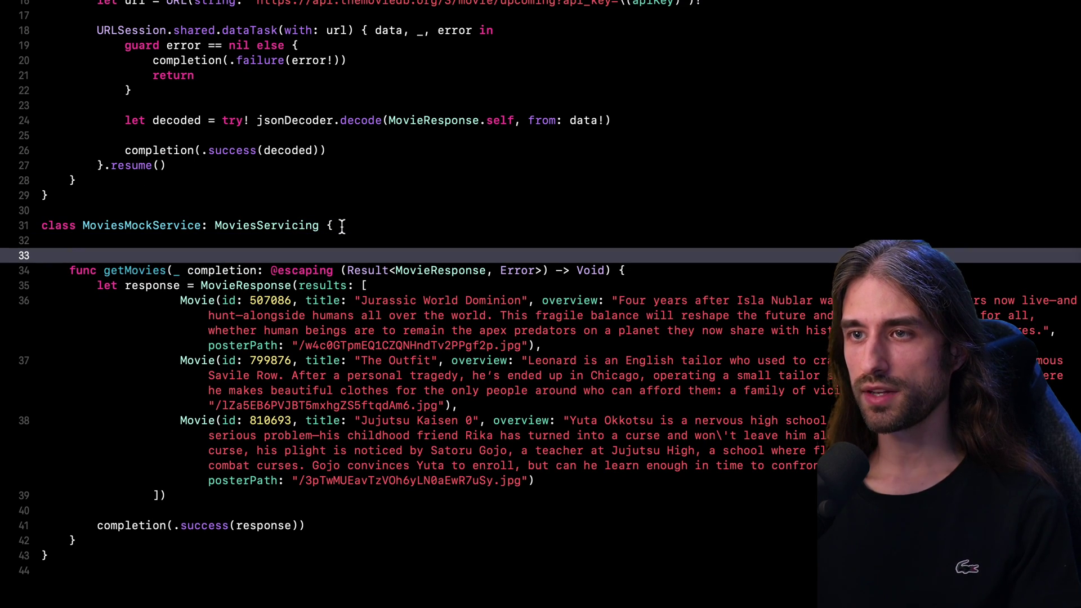
text(var getMoviesCallCounter = 0)
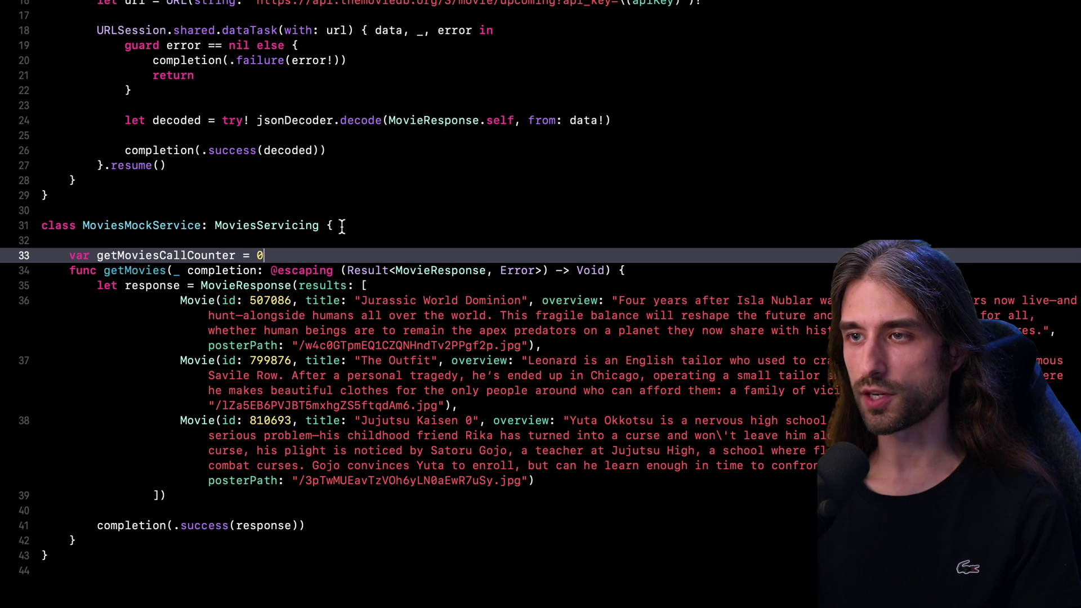
click(635, 271)
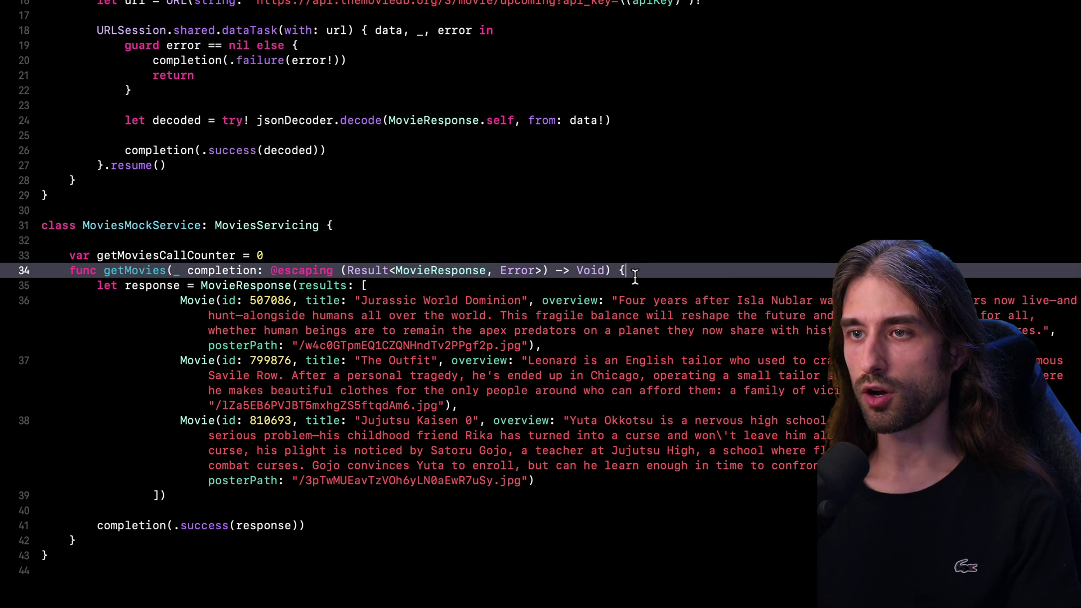
key(Return)
key(Return)
key(Up)
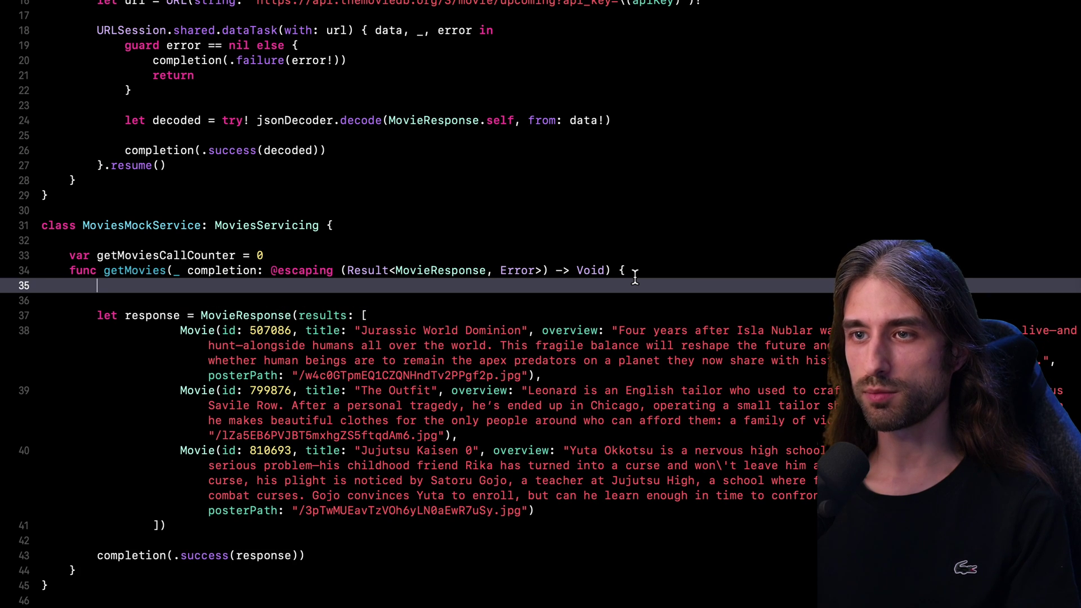
text(get)
key(Return)
text(+= 1)
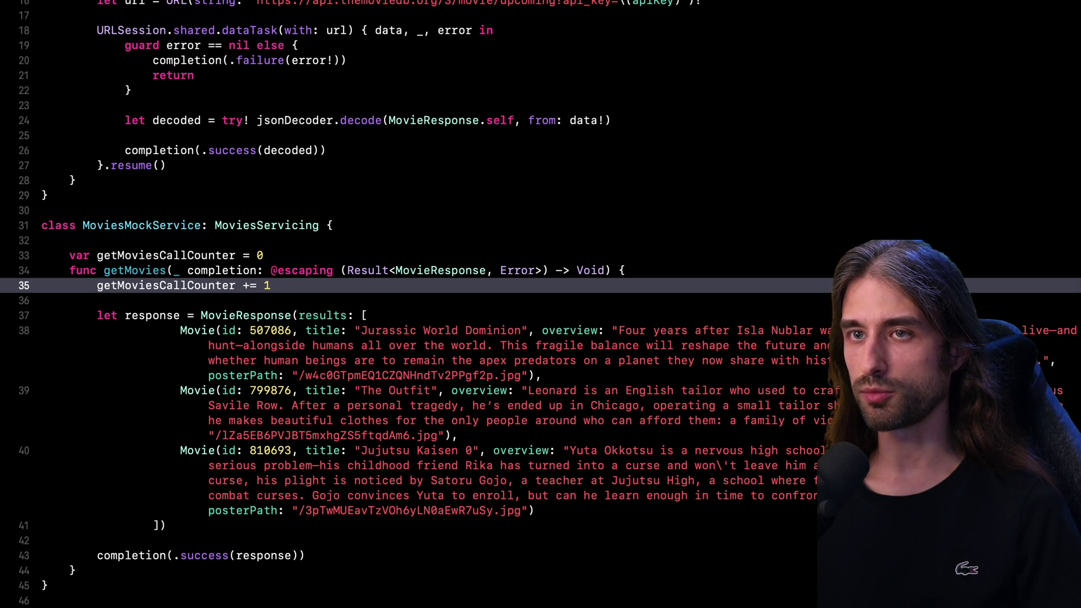
key(ctrl+Tab)
Step: Add XCTAssertEqual(mockedService.getMoviesCallCounter, 1) and run testViewModel, which fails
click(439, 273)
key(Return)
text(X)
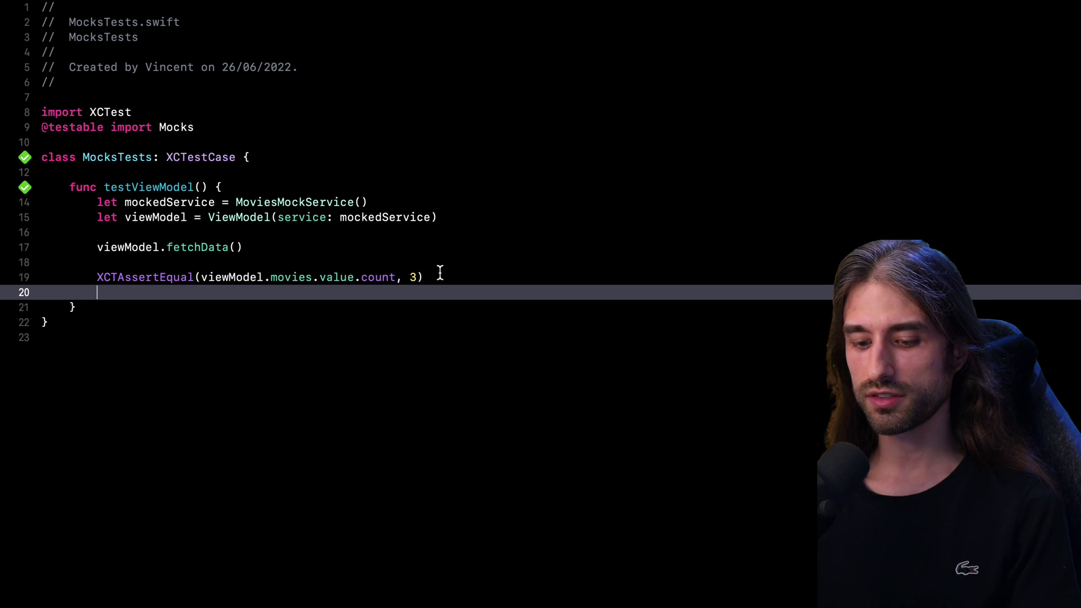
text(CTas)
key(Return)
text(mo, ))
key(Return)
text(.getMoviesCallCounter, 1))
key(Return)
key(Tab)
text(1)
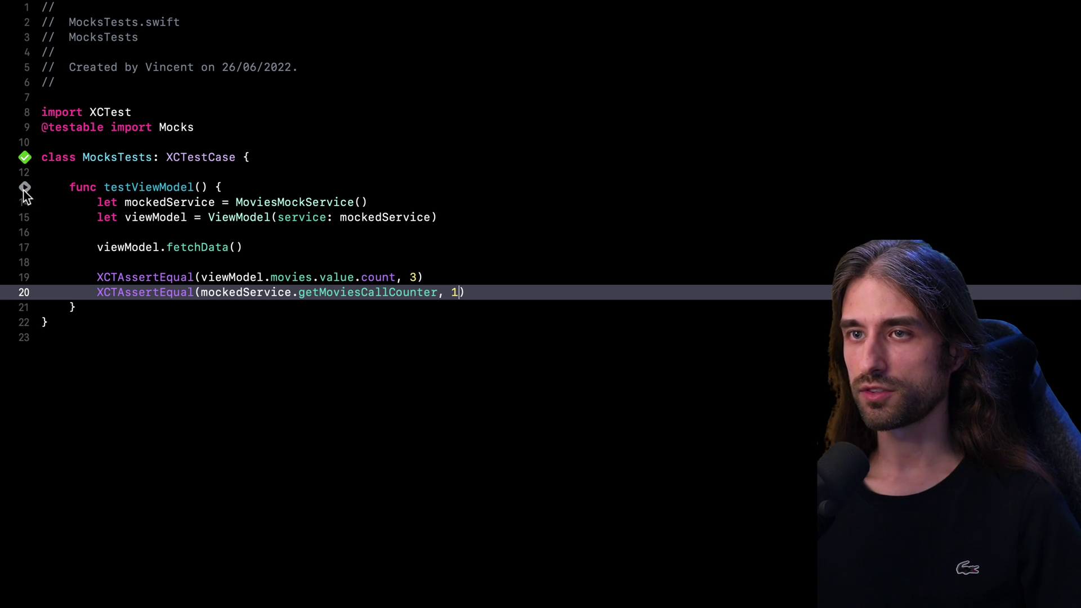
click(25, 188)
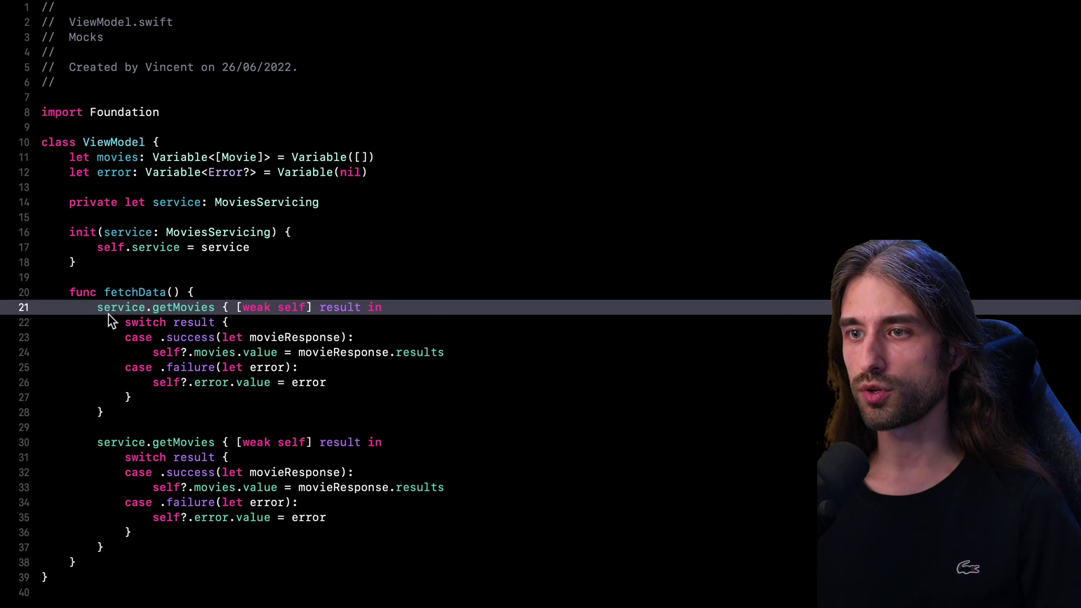
Step: Delete the duplicate getMovies block from fetchData and rerun testViewModel, which now passes
drag(107, 547, 23, 432)
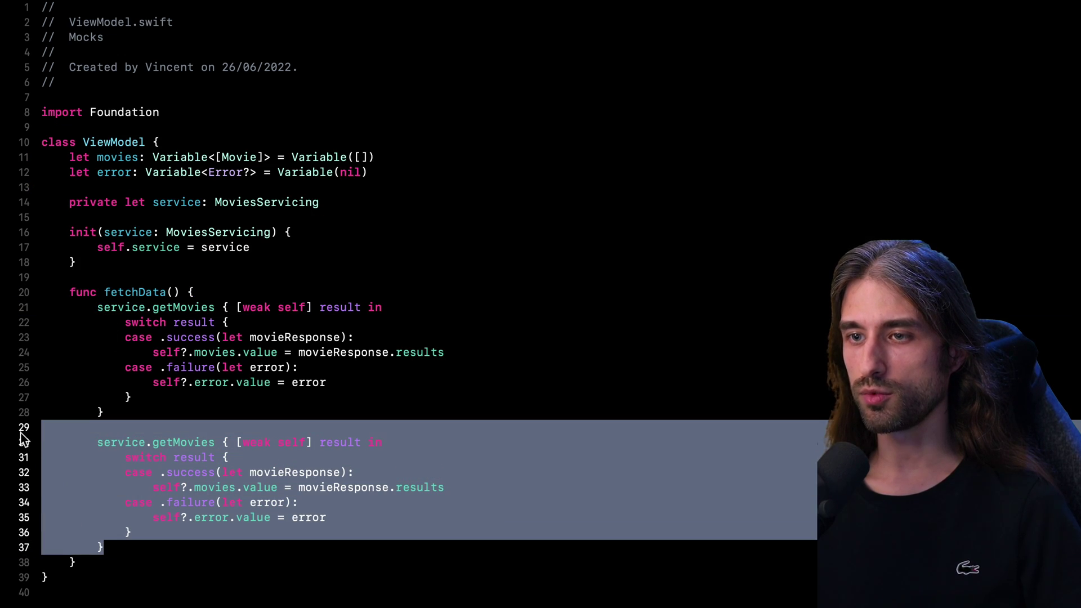
key(BackSpace)
key(BackSpace)
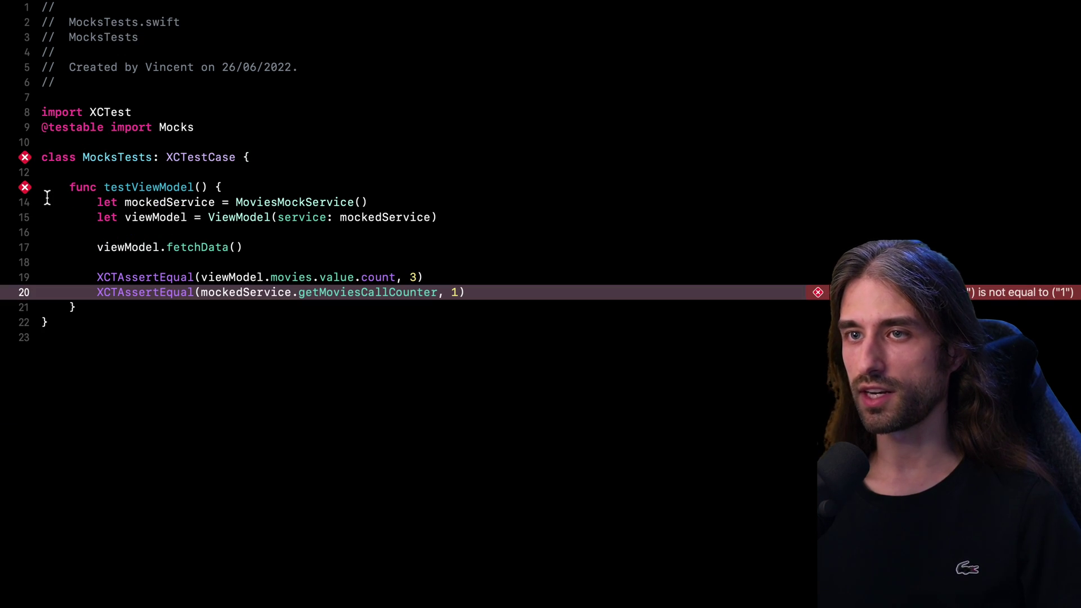
click(25, 187)
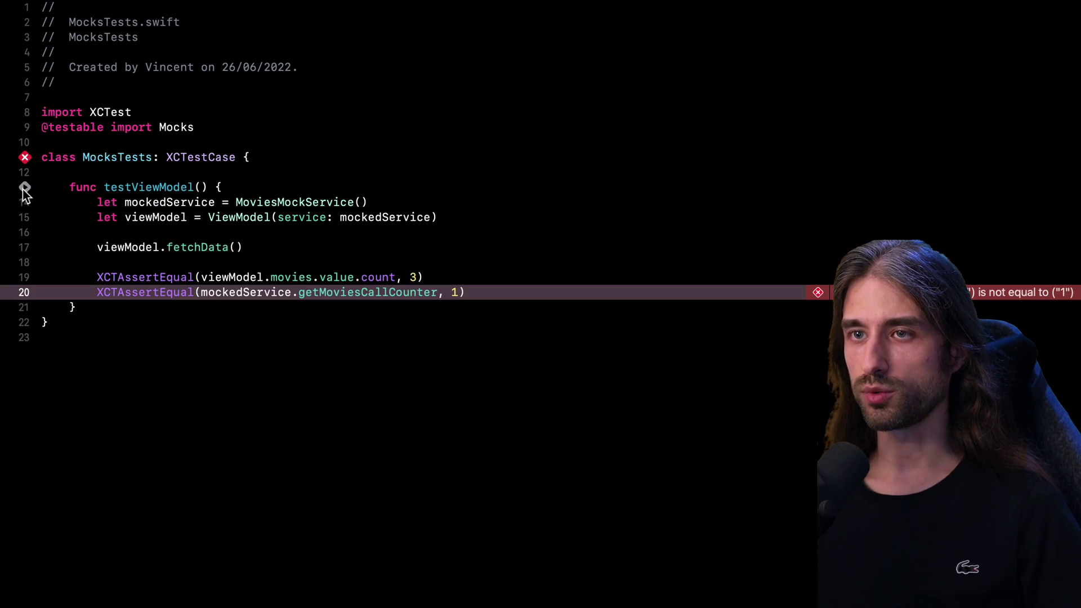
click(55, 219)
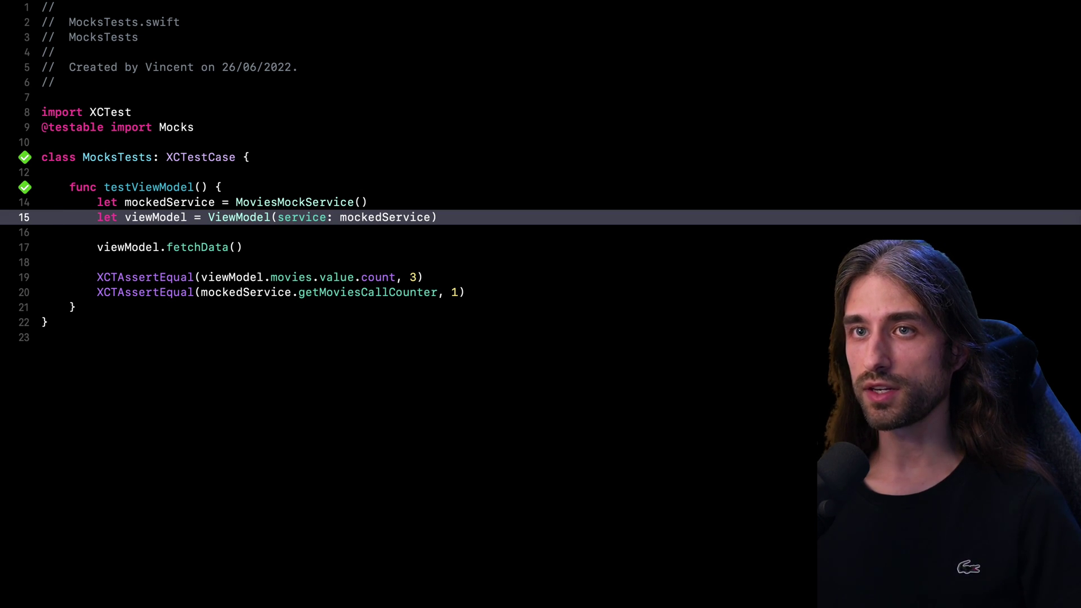
Step: Add an 'arg: String' parameter to getMovies and declare 'var getMoviesArgValue: String!'
click(175, 270)
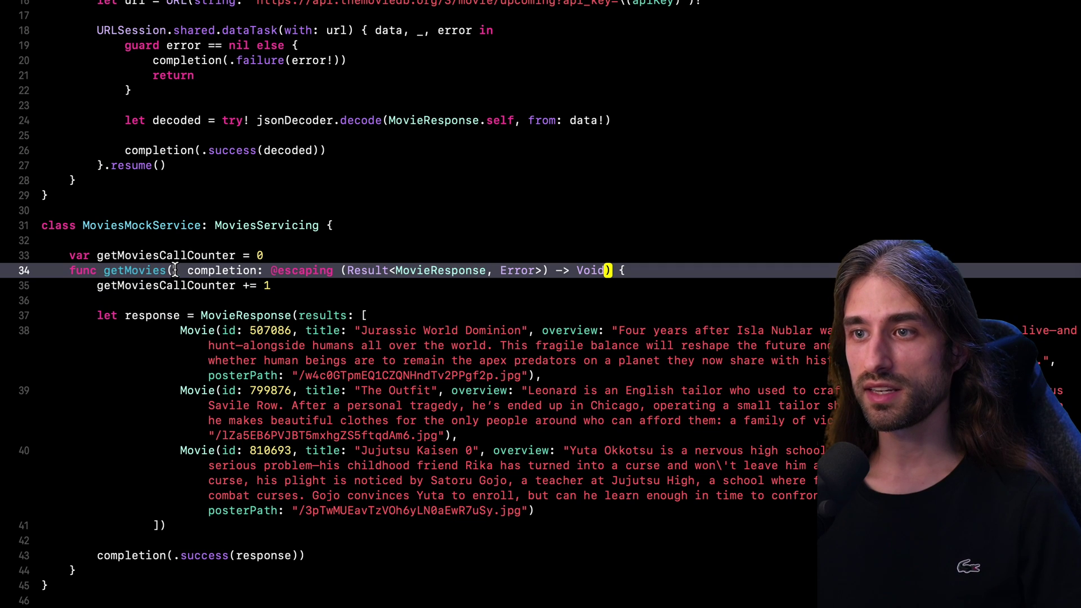
text(arg: )
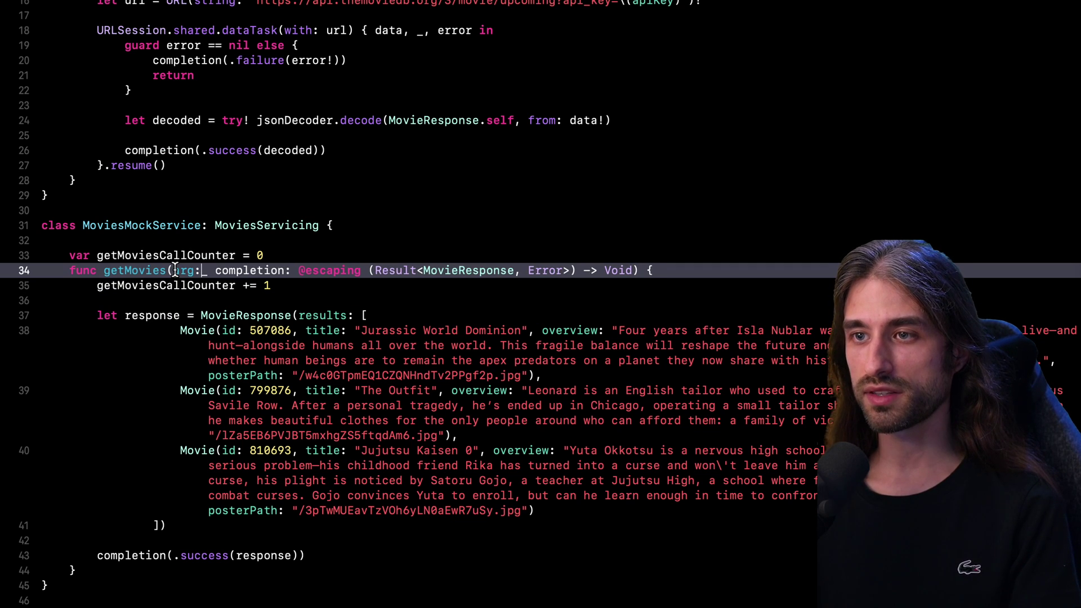
text(String, _)
click(272, 256)
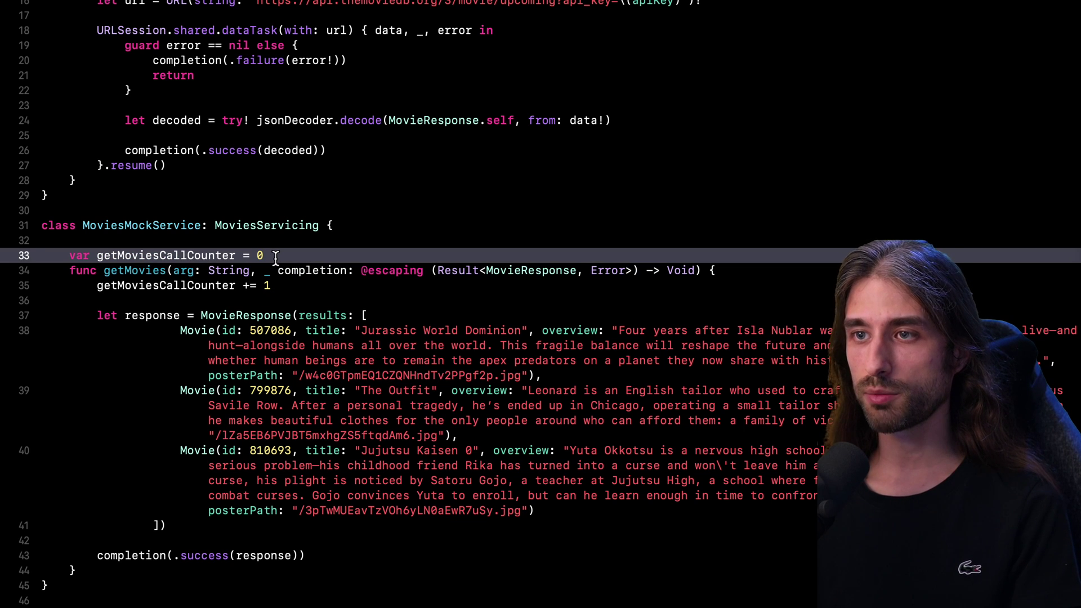
key(Return)
text(var )
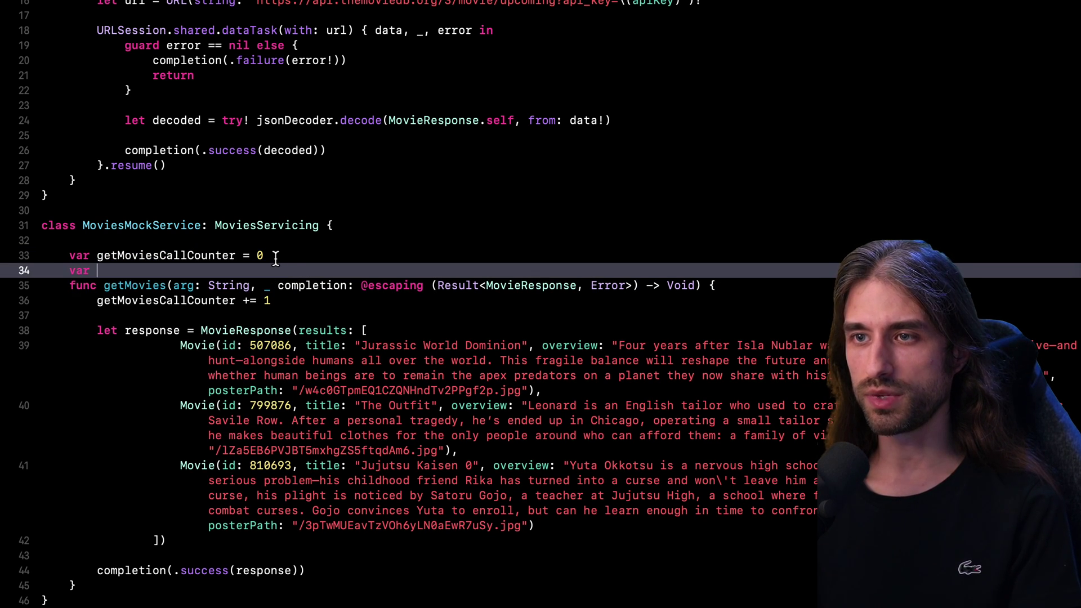
text(getMoviesArgValue: )
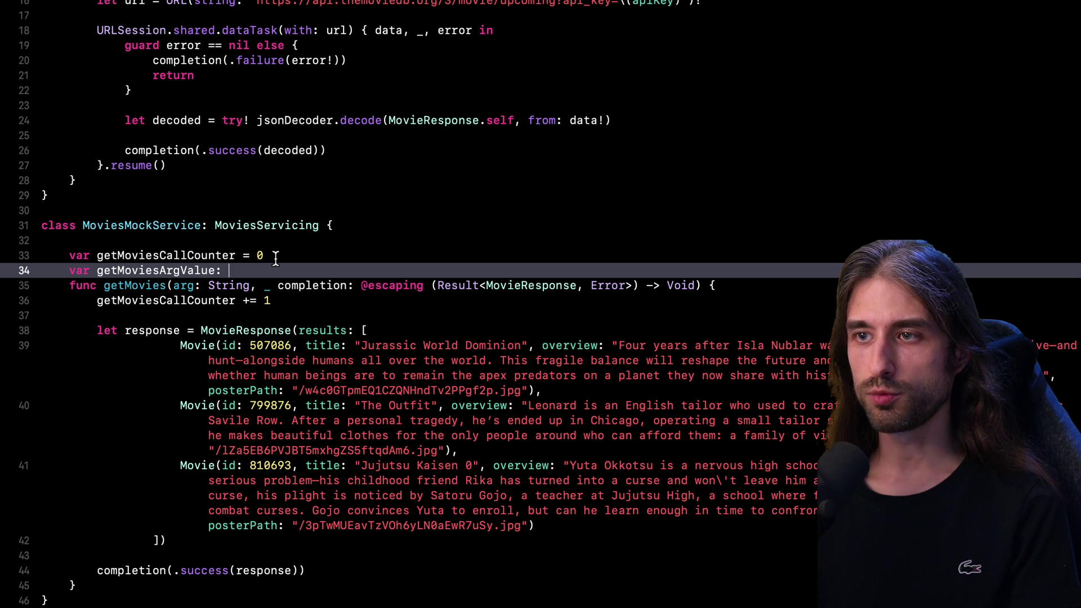
text(String!)
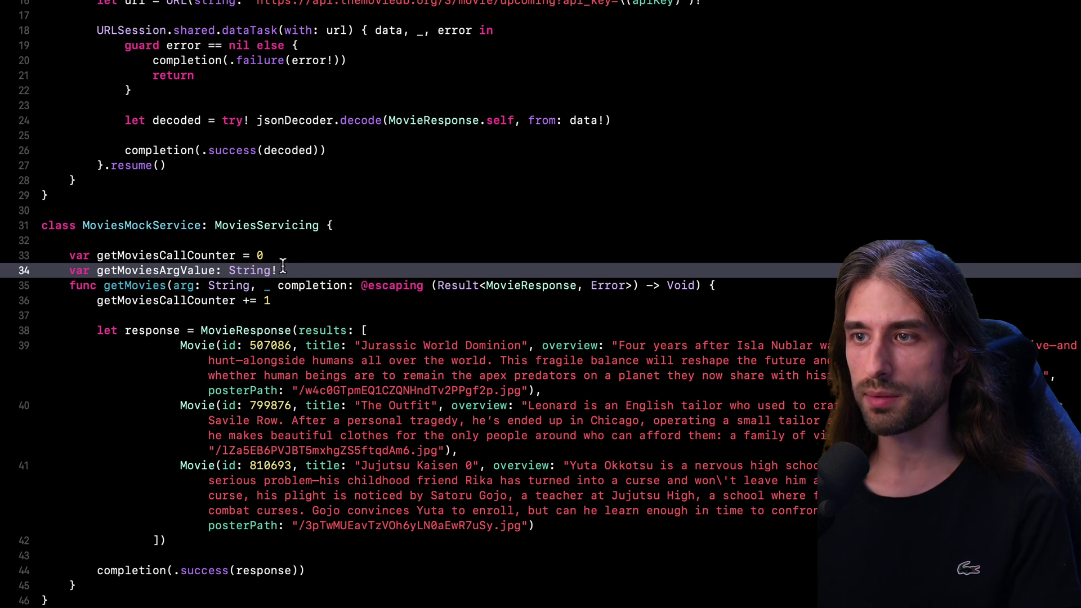
Step: Assign 'getMoviesArgValue = arg' in the getMovies body, then return to MocksTests.swift
click(283, 301)
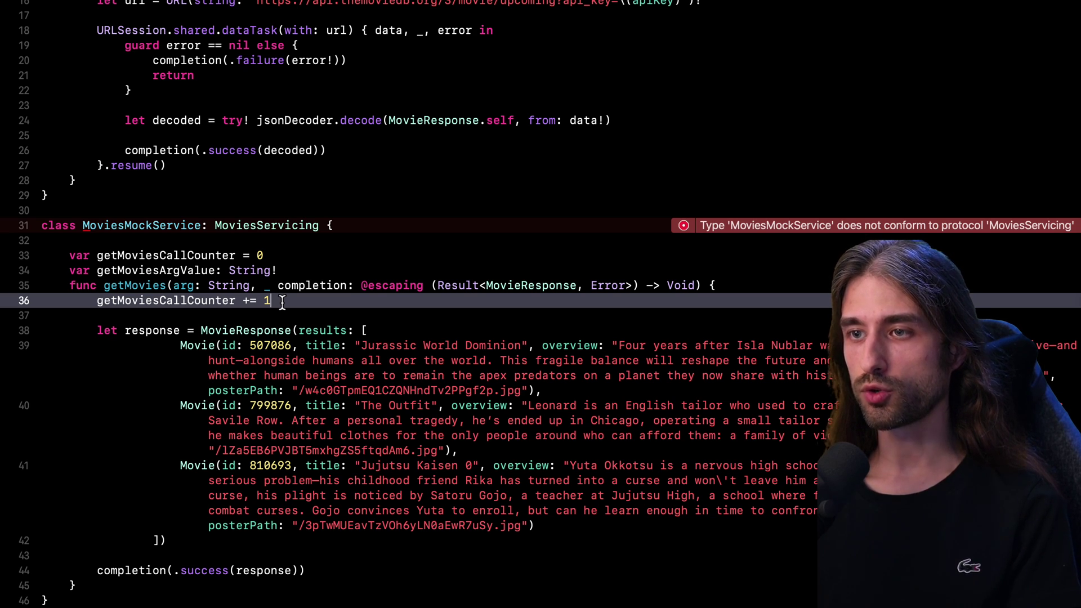
key(Return)
text(get)
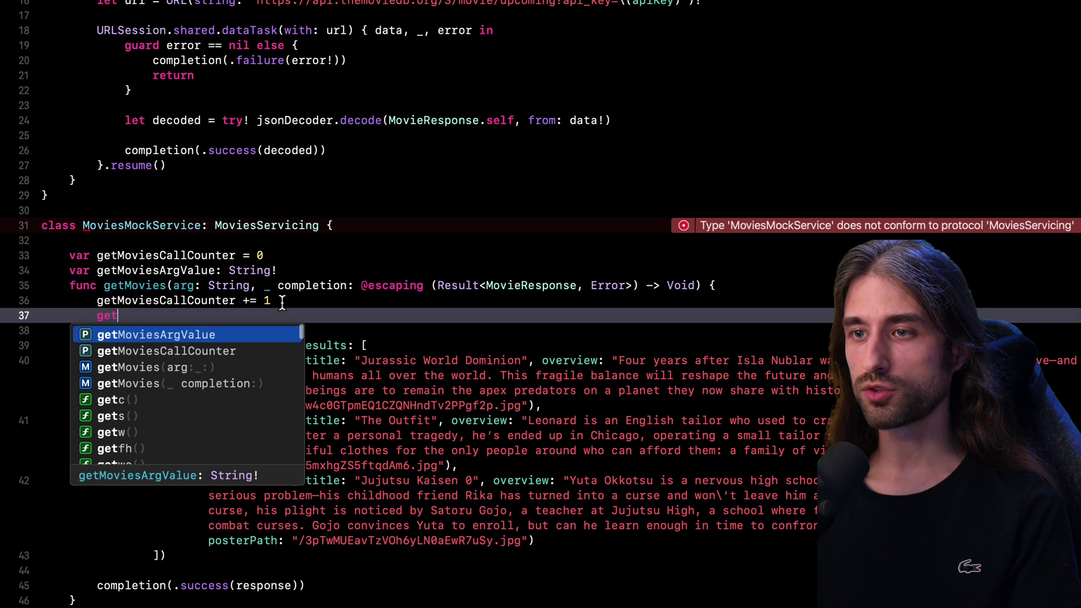
key(Return)
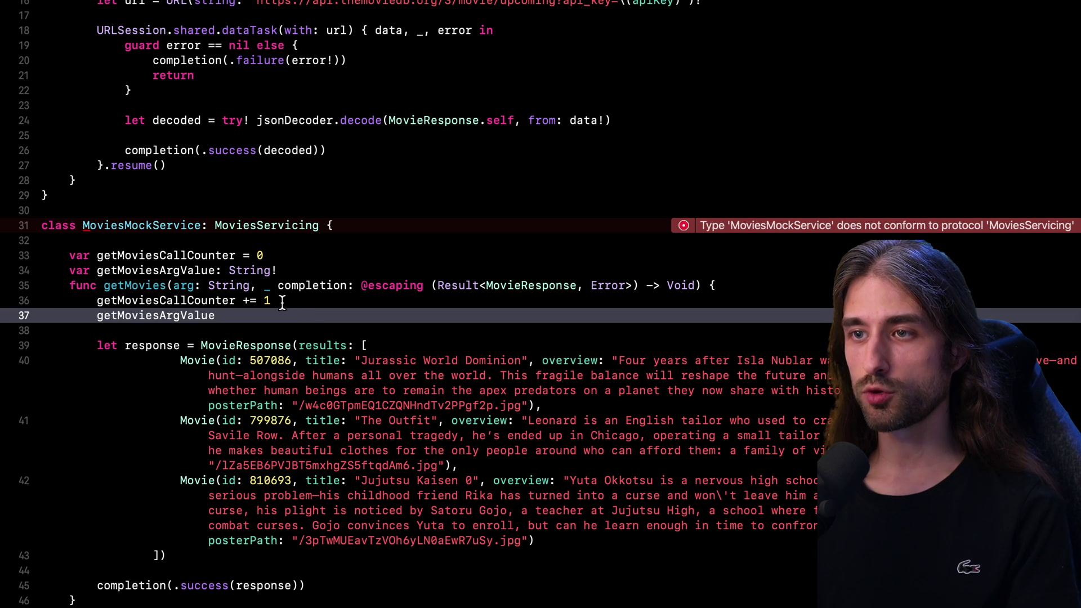
text( = arg)
key(Escape)
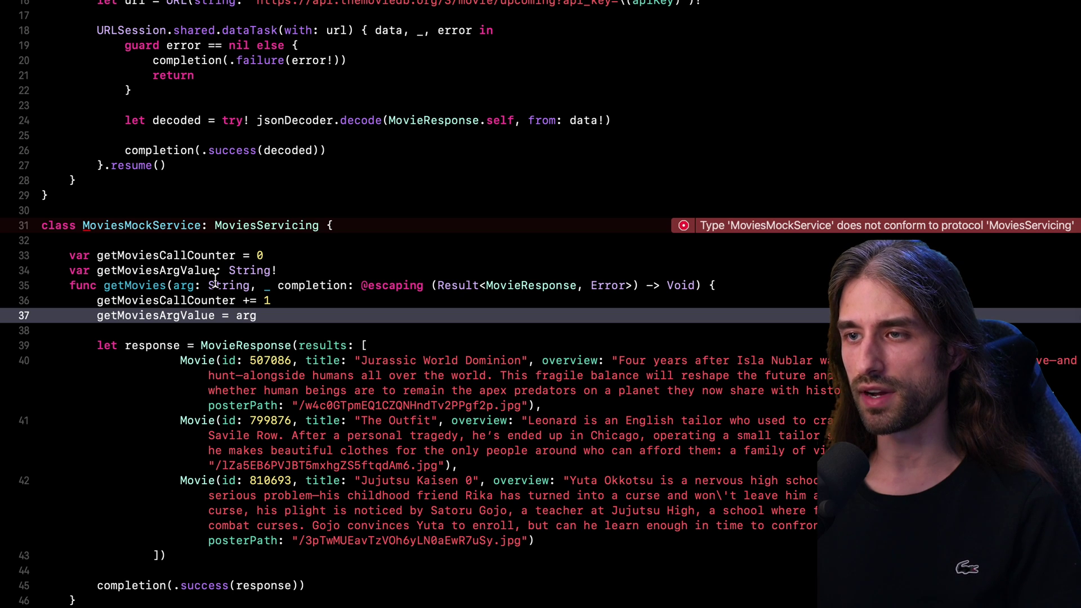
key(ctrl+Tab)
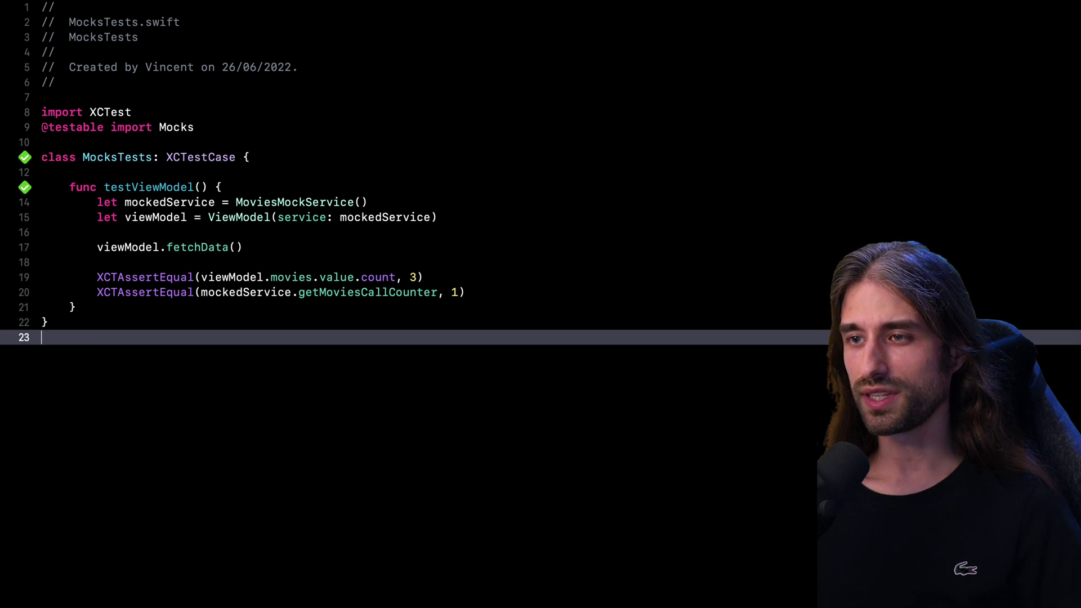